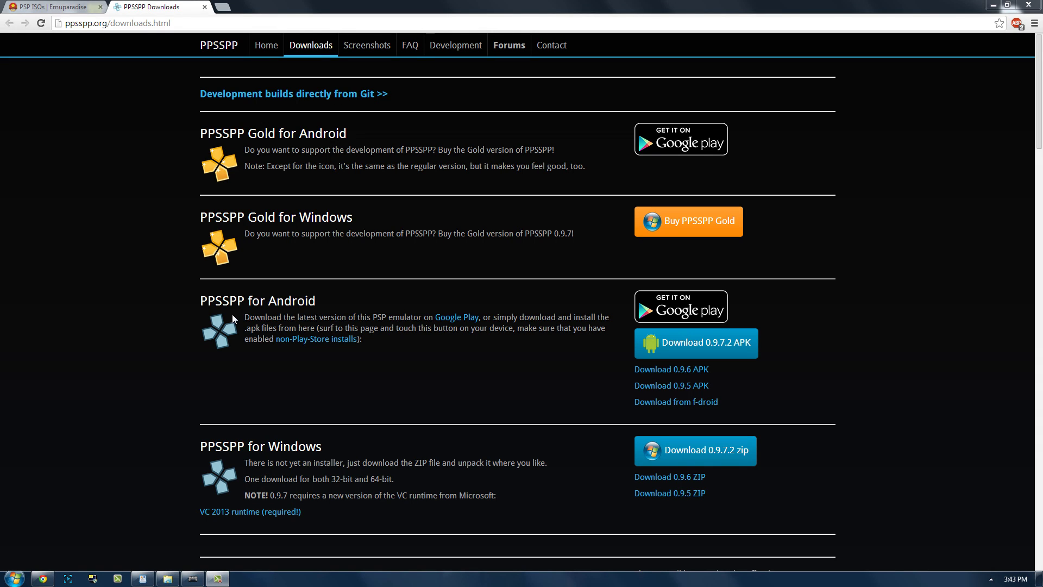
# Step: Look over the PPSSPP for Android and Windows download options, including the 0.9.6 ZIP link
pyautogui.moveTo(243, 302); pyautogui.dragTo(198, 302)
pyautogui.click(207, 302)
pyautogui.click(246, 298)
pyautogui.click(301, 295)
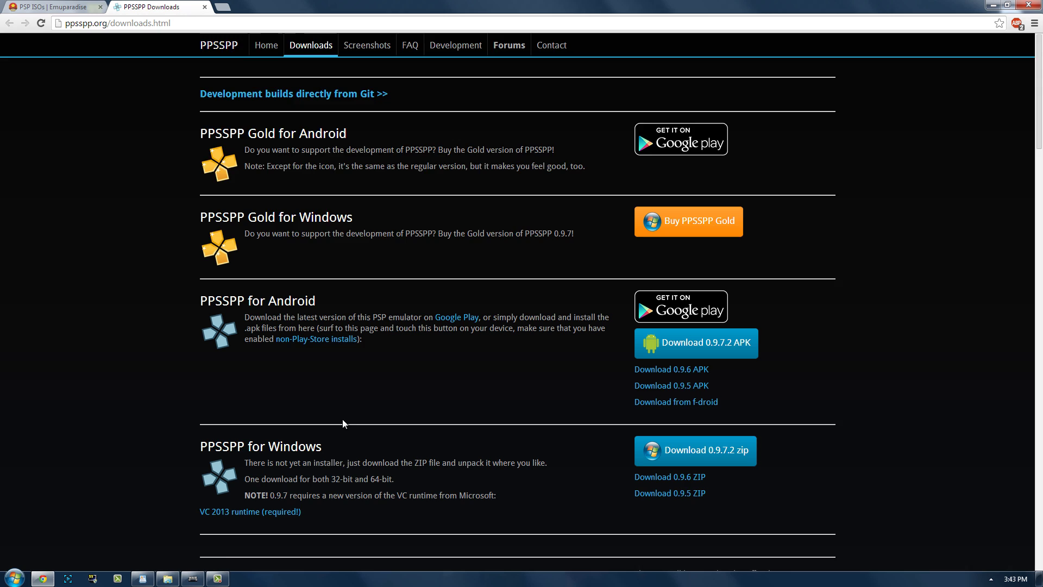
pyautogui.scroll(-4, 343, 420)
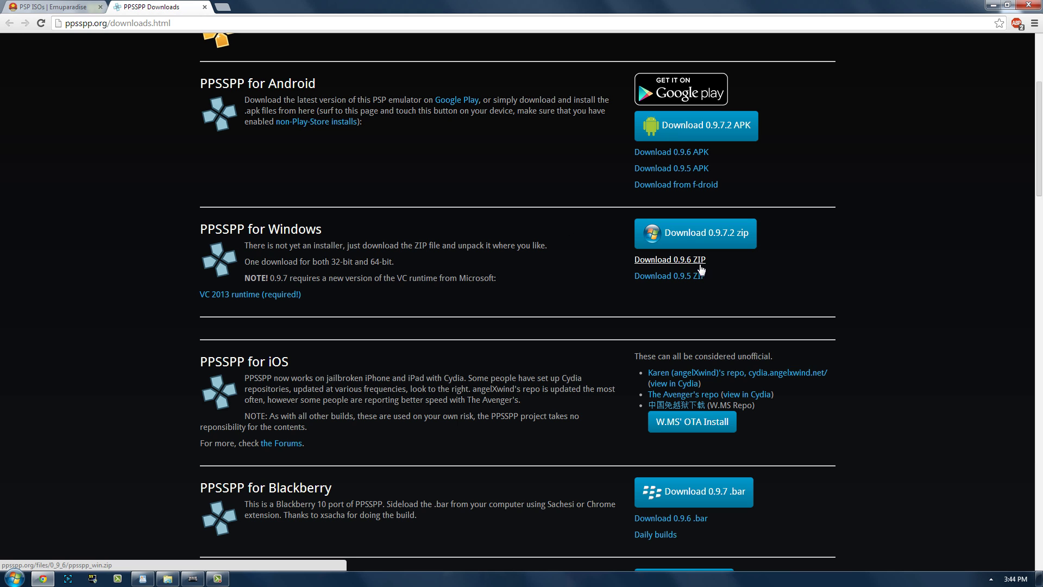
pyautogui.rightClick(680, 263)
pyautogui.click(755, 258)
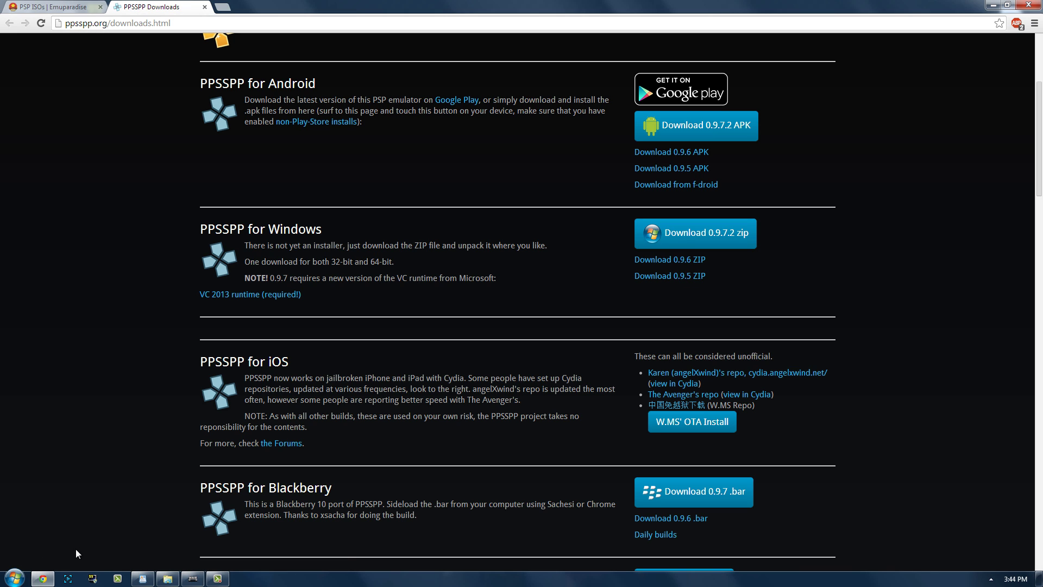
# Step: Leave the browser and extract the ppsspp_win archive directly onto the desktop
pyautogui.click(60, 6)
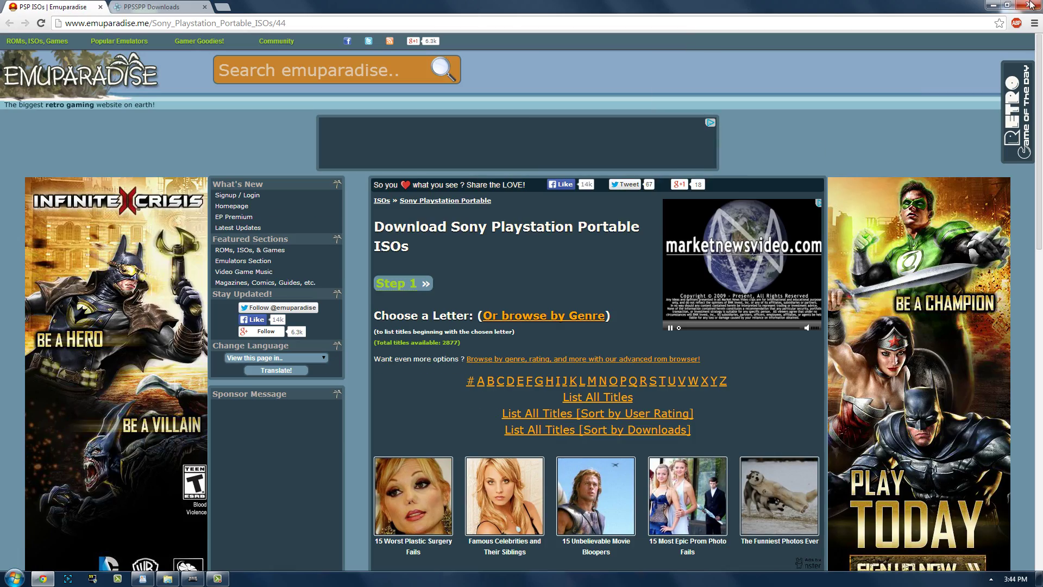
pyautogui.click(1031, 4)
pyautogui.rightClick(1009, 140)
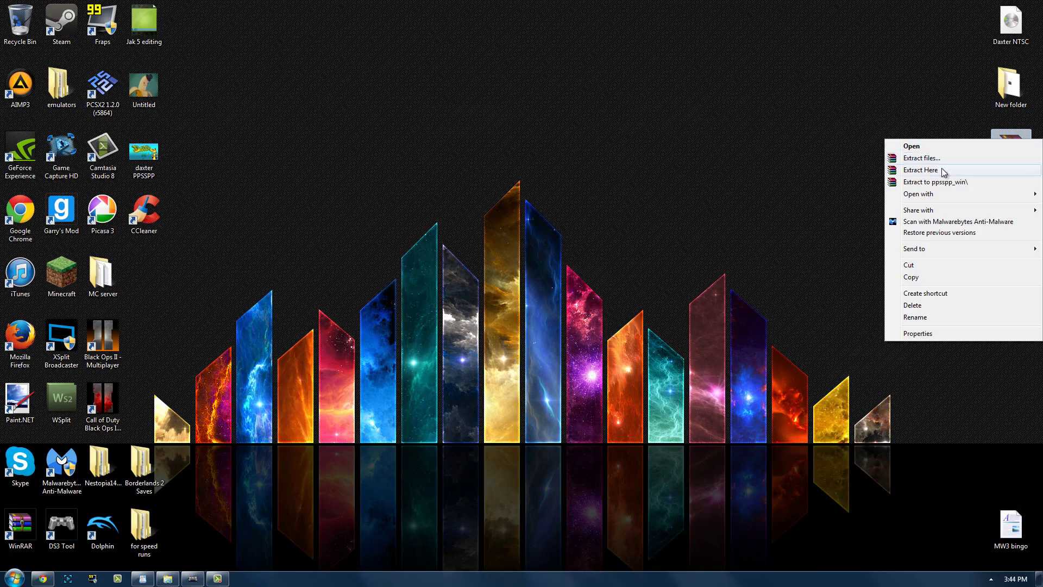
pyautogui.click(943, 171)
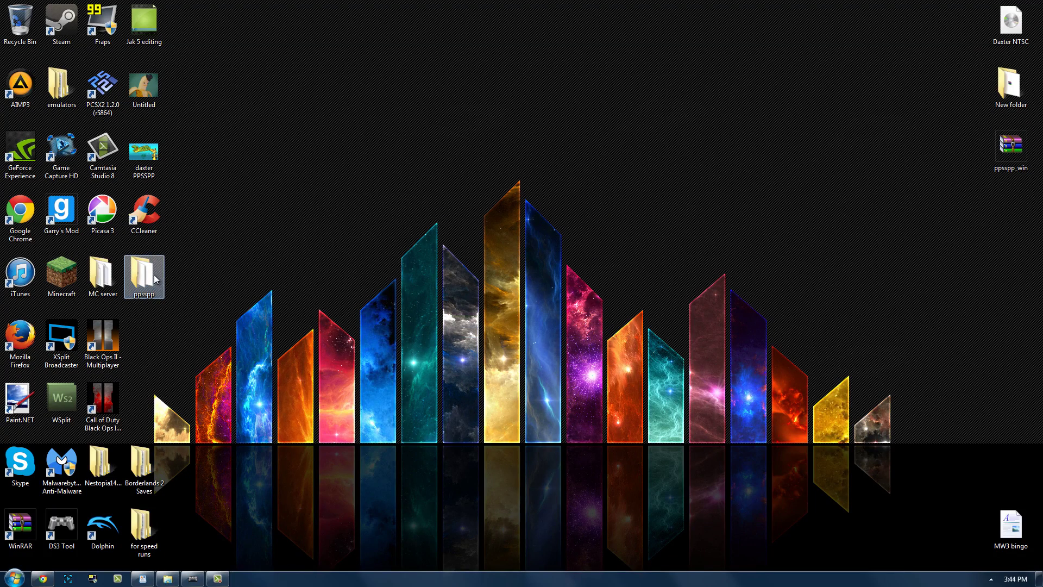
# Step: Open the extracted ppsspp folder, look over all its files and close it again
pyautogui.doubleClick(155, 279)
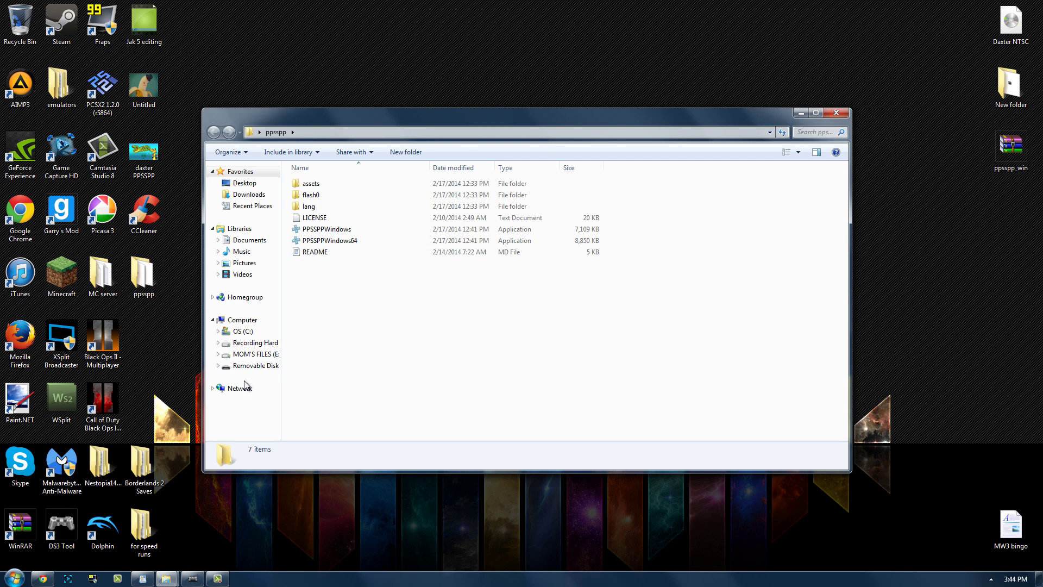
pyautogui.moveTo(337, 286); pyautogui.dragTo(317, 179)
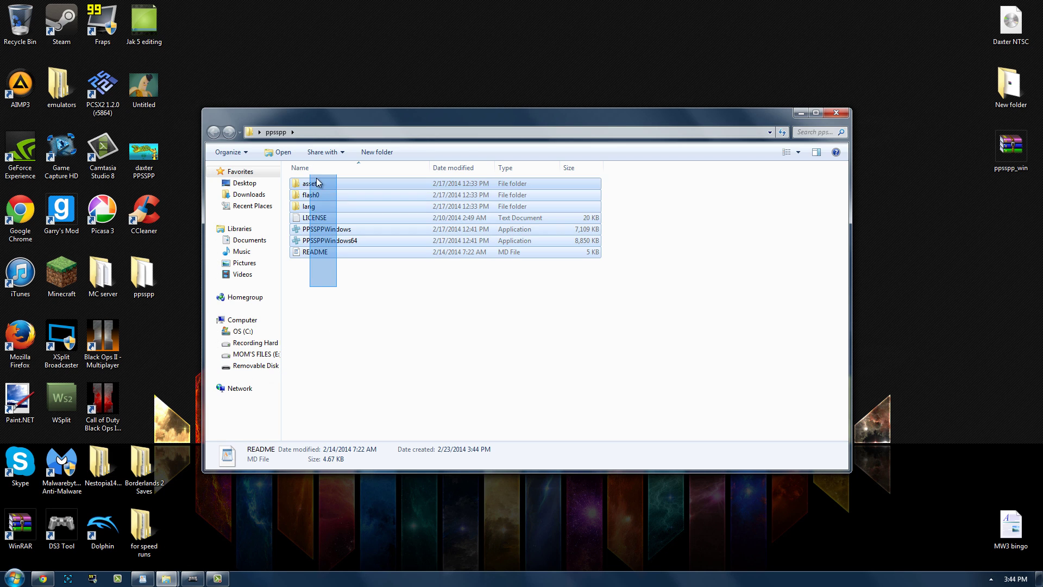
pyautogui.hotkey('alt', 'F4')
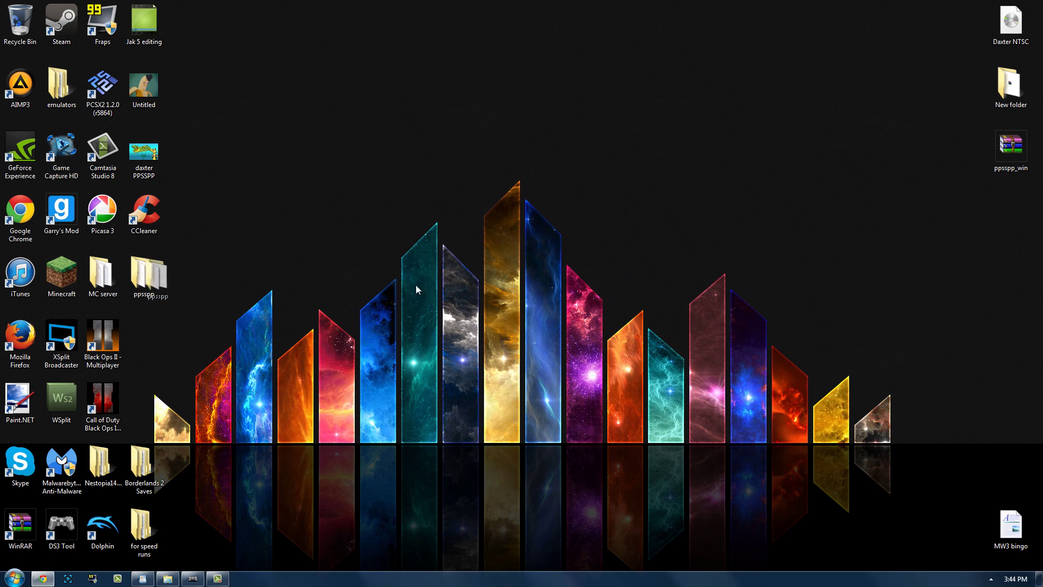
# Step: Delete the ppsspp folder and the ppsspp_win archive from the desktop and empty the Recycle Bin
pyautogui.moveTo(417, 289); pyautogui.dragTo(970, 152)
pyautogui.moveTo(861, 194); pyautogui.dragTo(1030, 130)
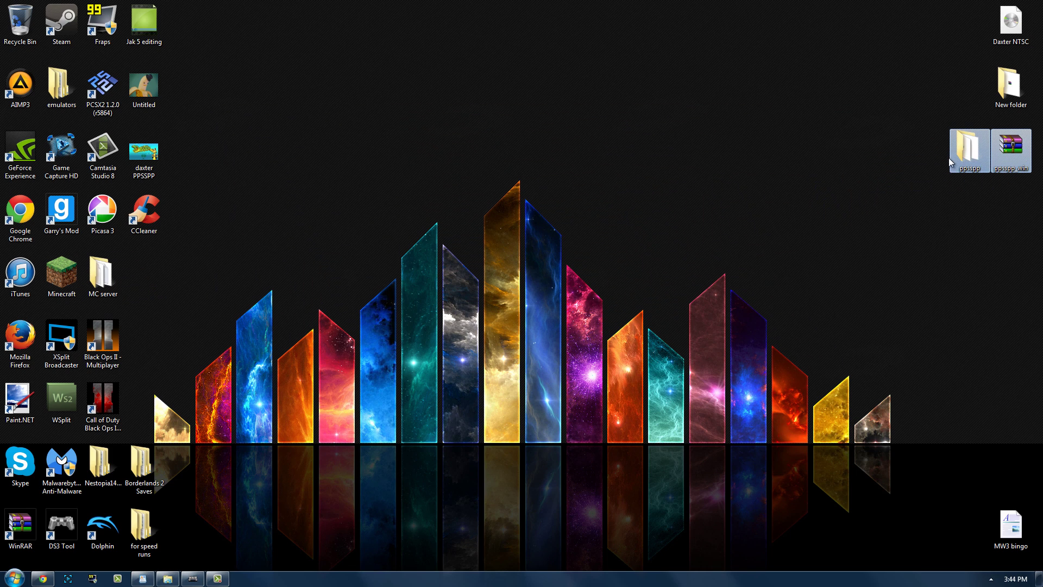
pyautogui.moveTo(951, 162); pyautogui.dragTo(19, 26)
pyautogui.rightClick(14, 33)
pyautogui.click(55, 53)
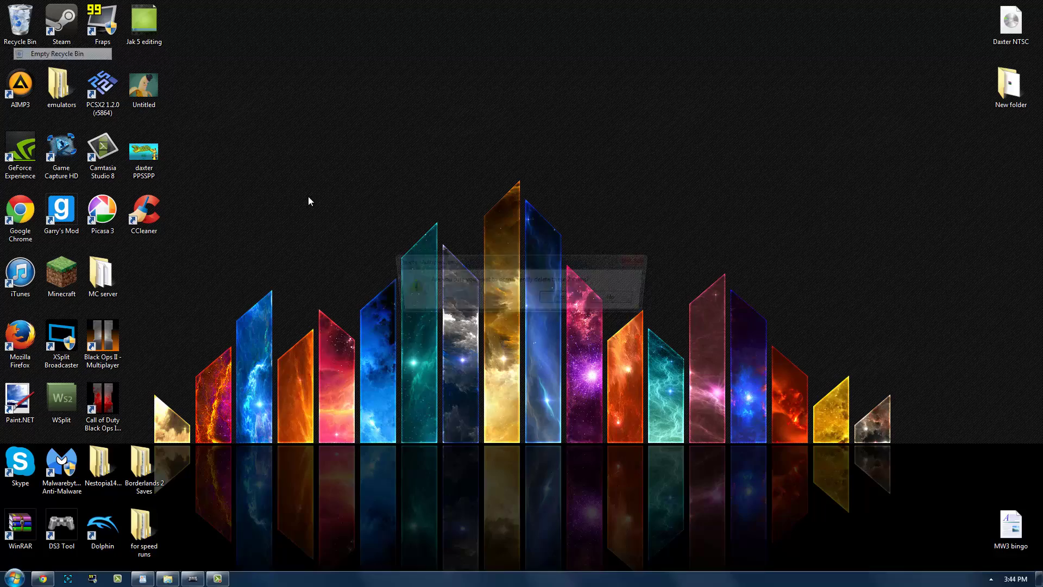
pyautogui.click(567, 298)
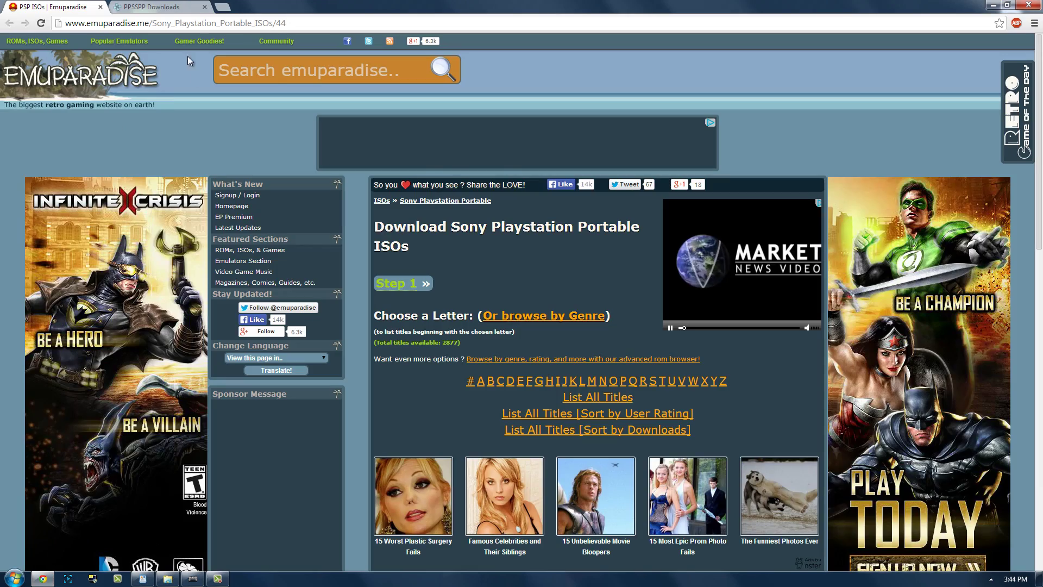
# Step: Close the PPSSPP Downloads page in the browser and pause the advertising video on the Emuparadise PSP ISOs page
pyautogui.click(184, 7)
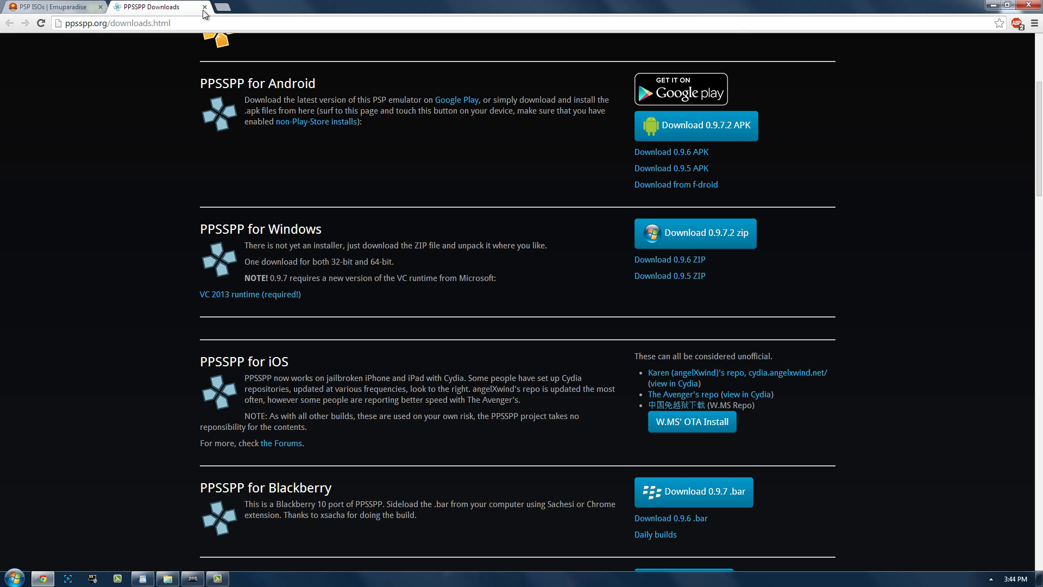
pyautogui.click(204, 8)
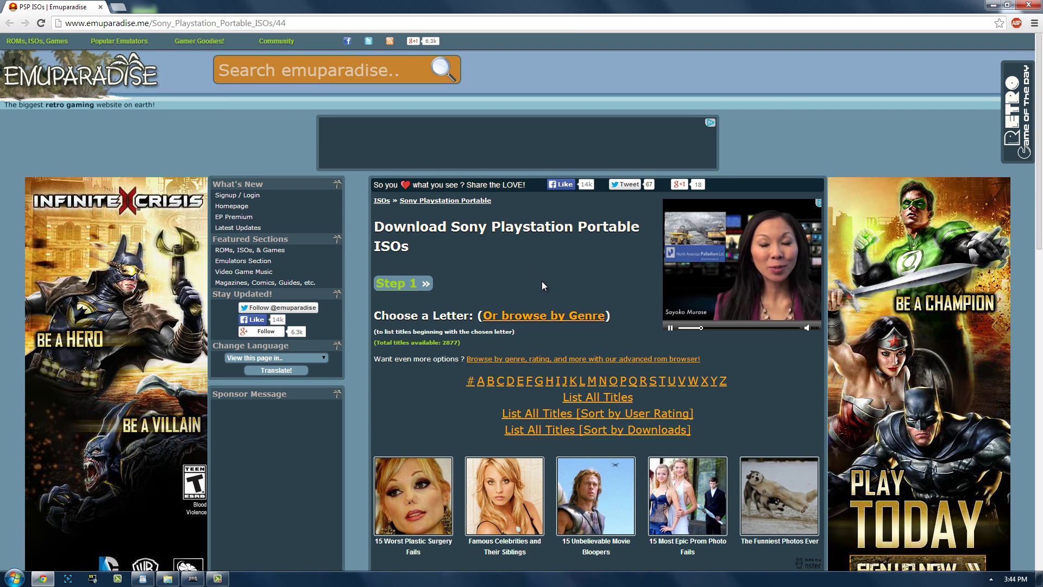
pyautogui.click(670, 328)
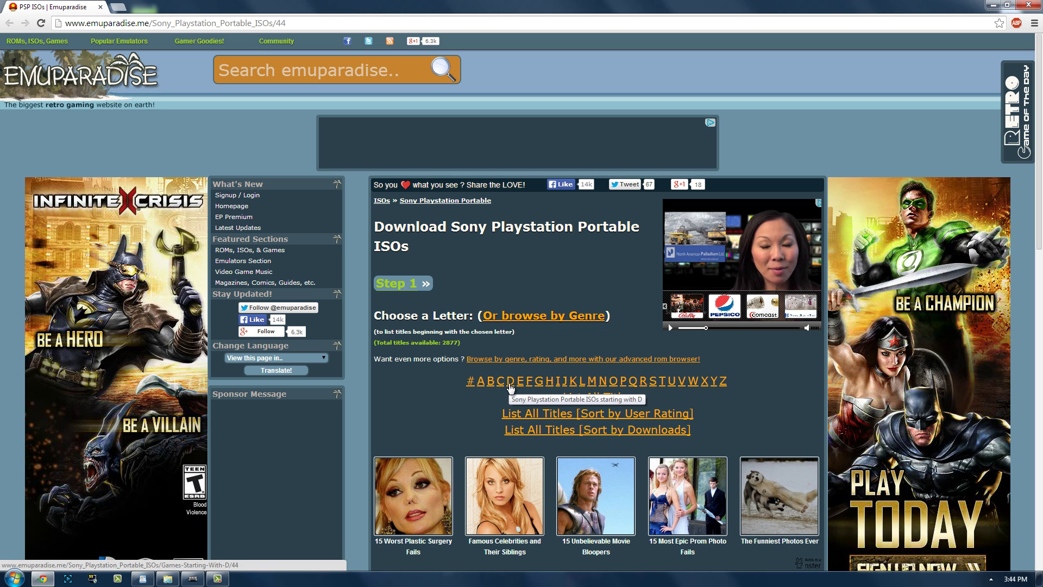
# Step: List the PSP ISOs starting with D and examine the page's address, letter index and game titles
pyautogui.click(511, 382)
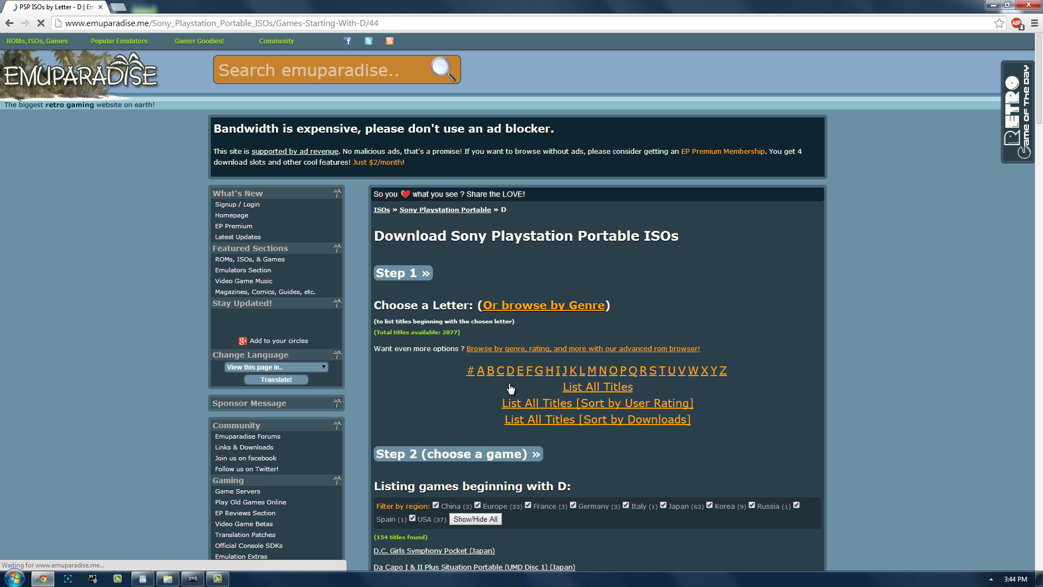
pyautogui.scroll(-6, 510, 387)
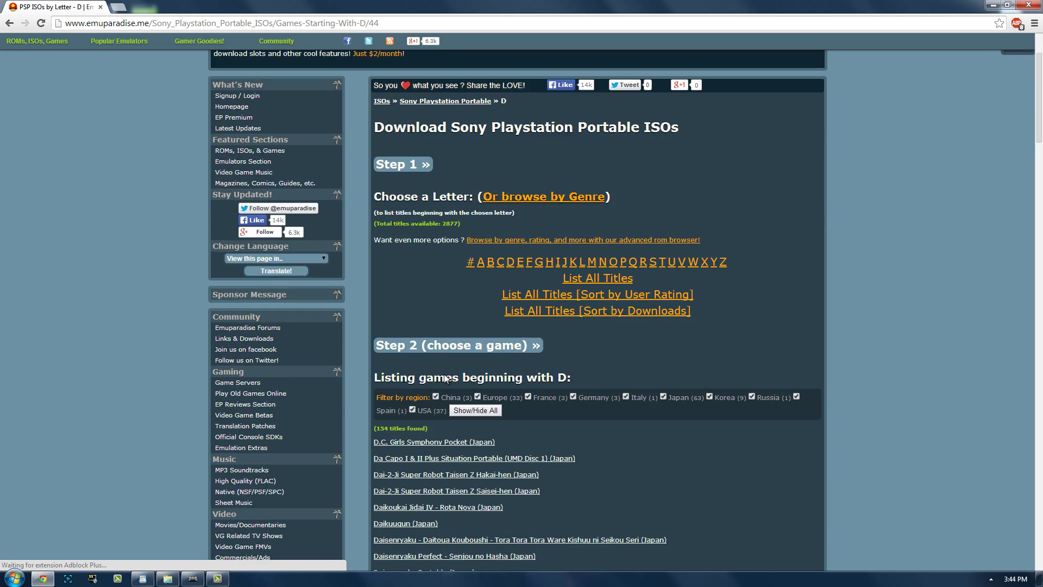
pyautogui.scroll(6, 439, 294)
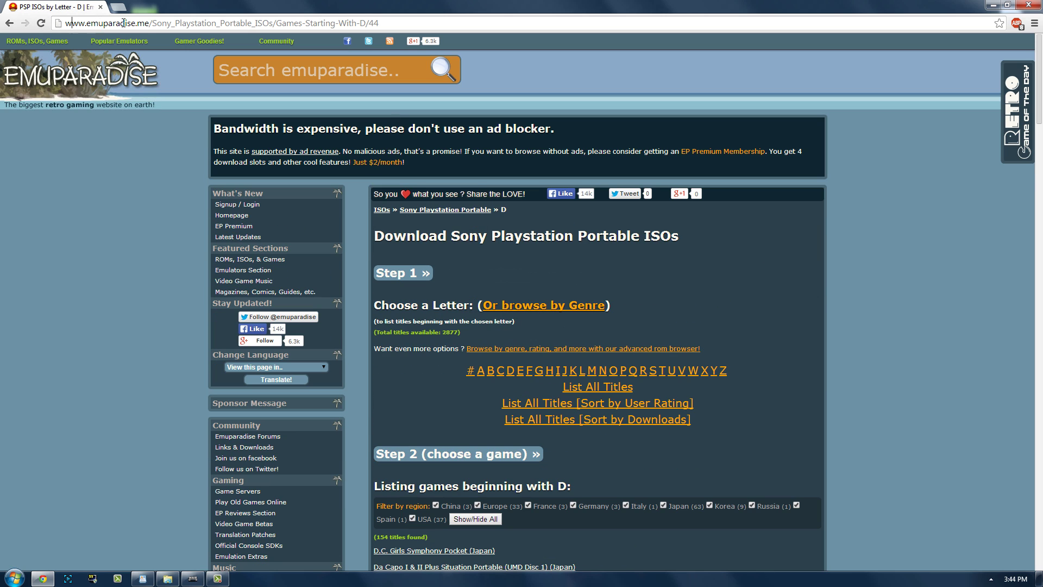
pyautogui.moveTo(72, 23); pyautogui.dragTo(157, 22)
pyautogui.click(651, 264)
pyautogui.scroll(-3, 649, 264)
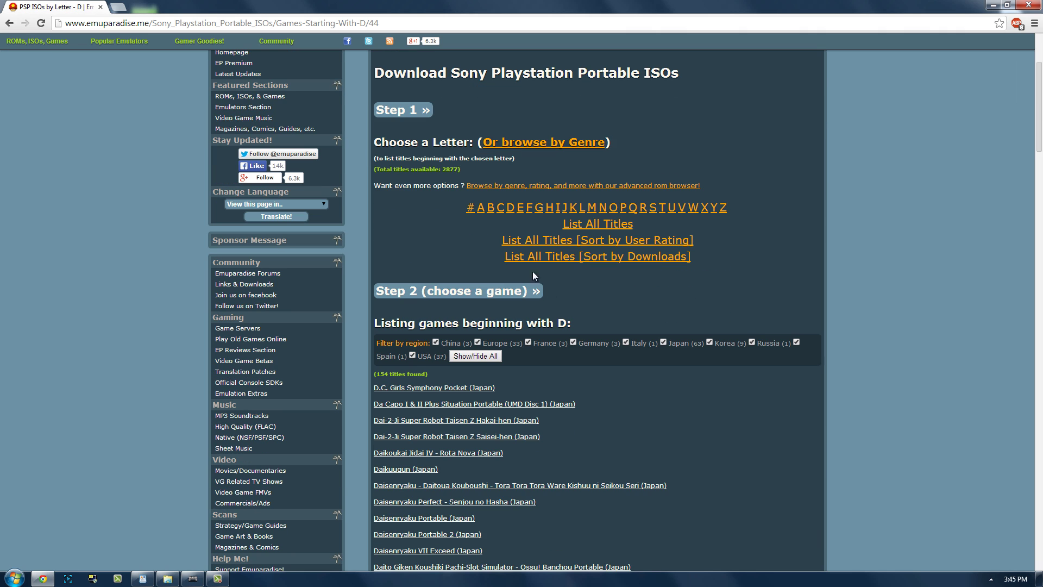
pyautogui.scroll(-1, 411, 236)
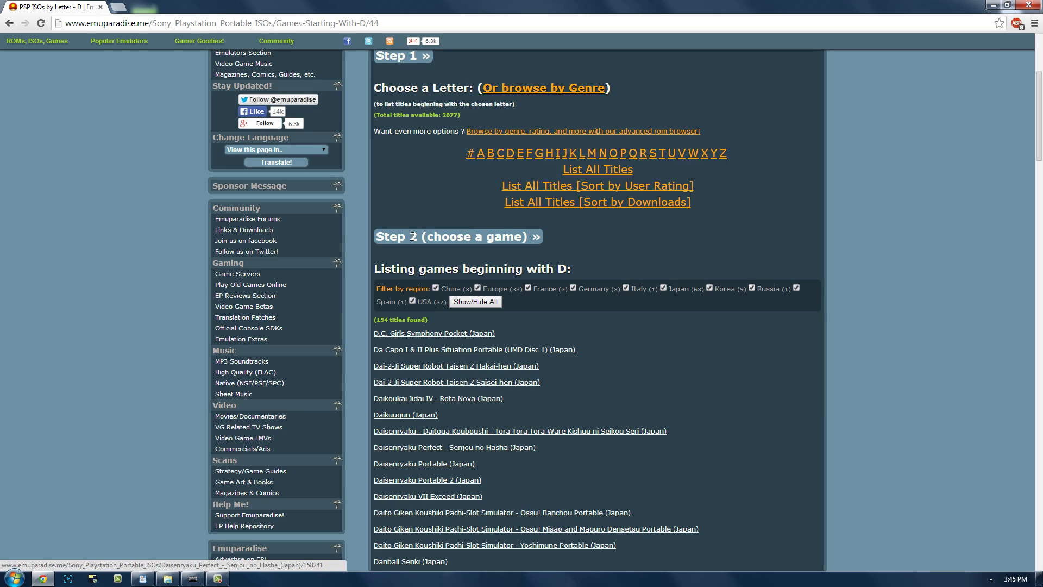
pyautogui.scroll(5, 340, 232)
pyautogui.scroll(-6, 434, 325)
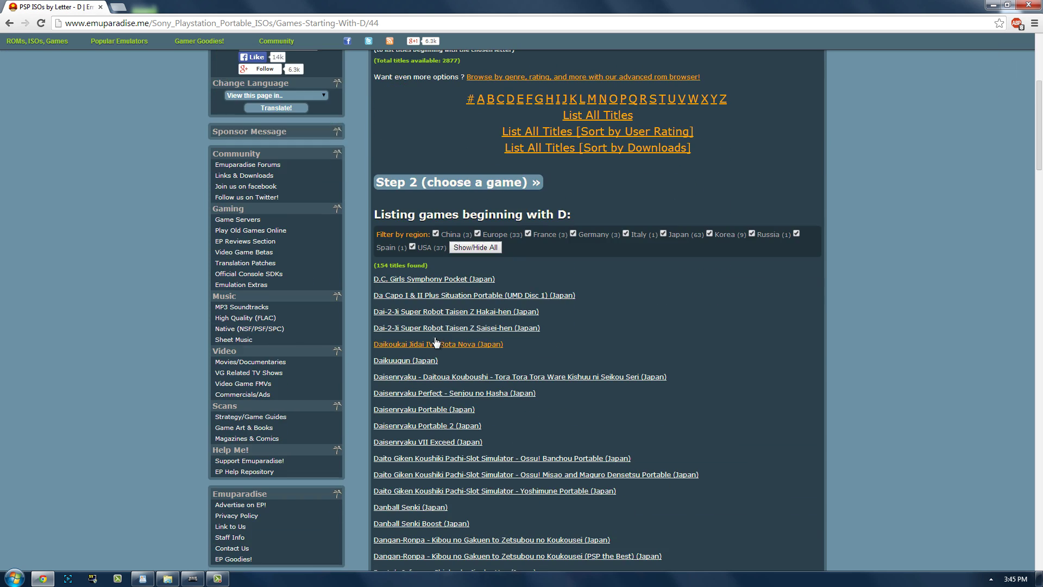
pyautogui.scroll(6, 466, 220)
# Step: Go to the Emuparadise home page, open the PSP ISOs section and list the titles starting with D
pyautogui.click(140, 62)
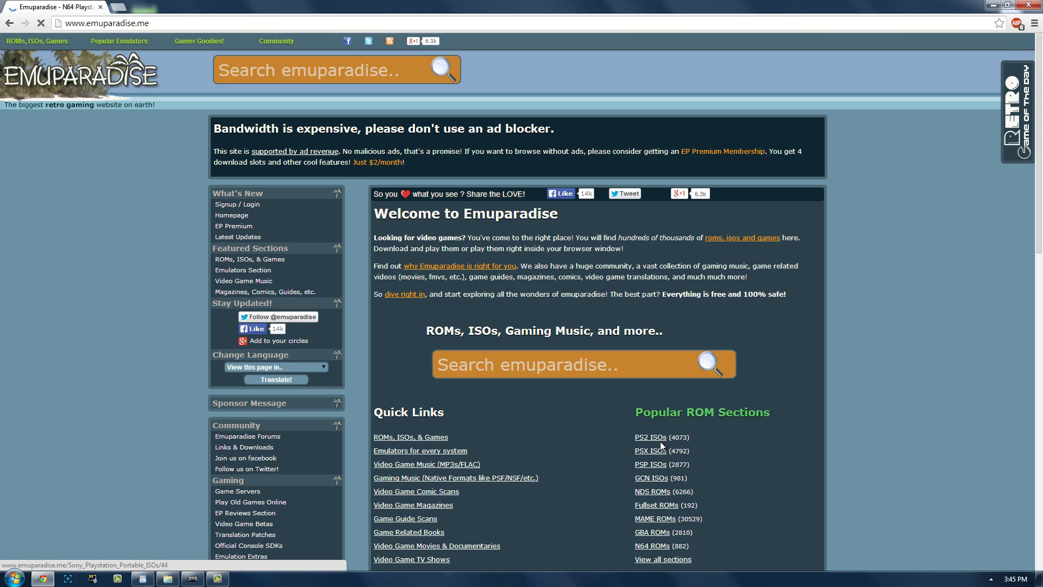
pyautogui.scroll(-1, 660, 442)
pyautogui.click(656, 410)
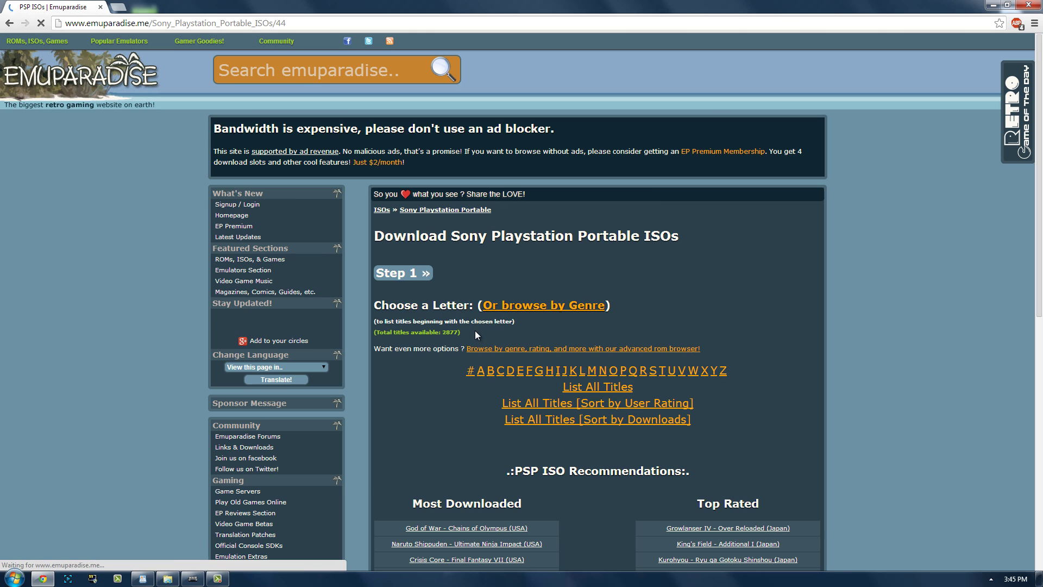
pyautogui.scroll(-4, 504, 323)
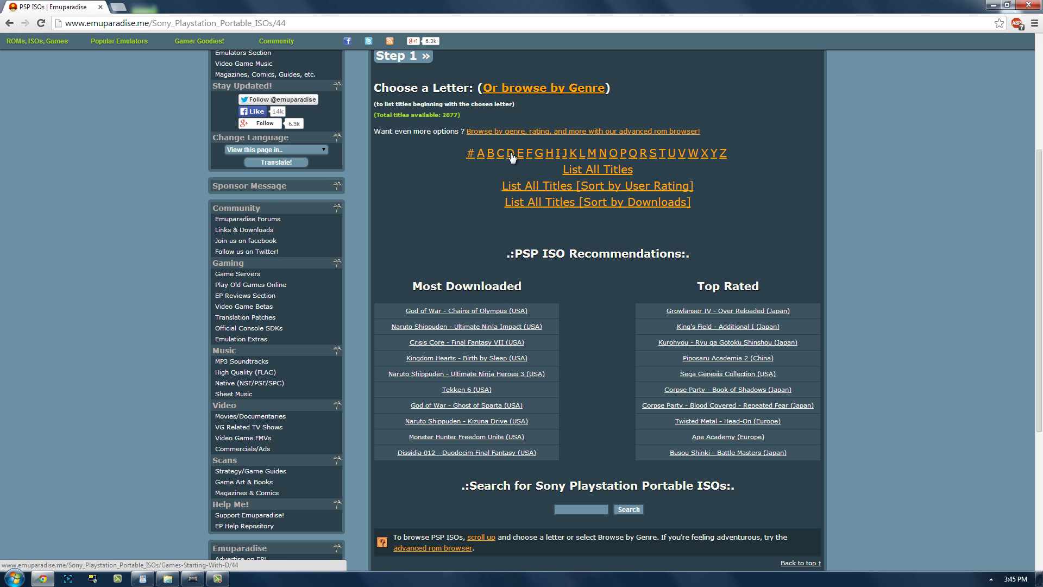
pyautogui.click(510, 153)
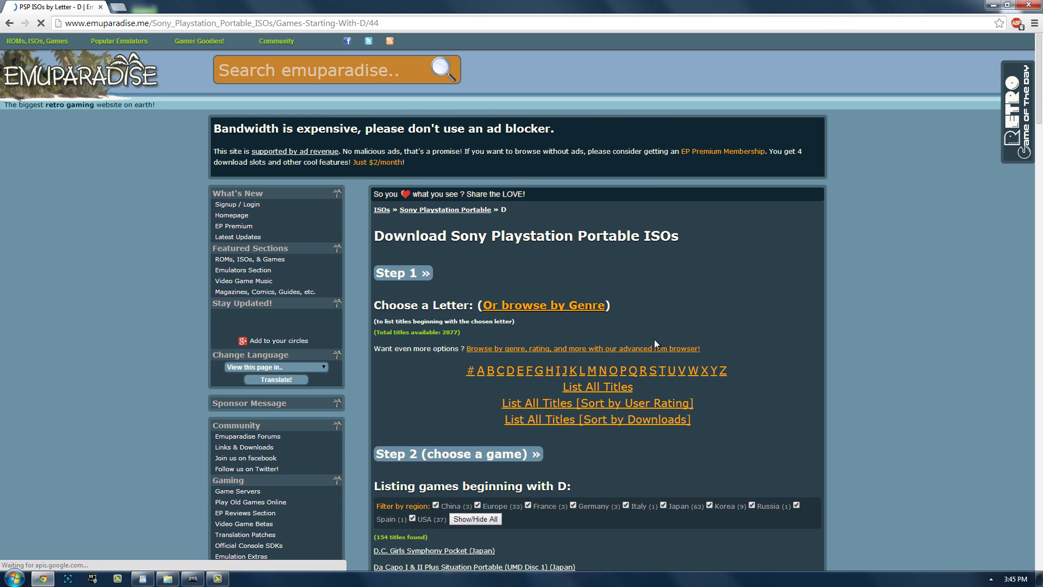
# Step: Find Daxter (USA) by searching the page for "axt" and open the game's ISO download page with the CAPTCHA form
pyautogui.hotkey('ctrl', 'f')
pyautogui.write('axt')
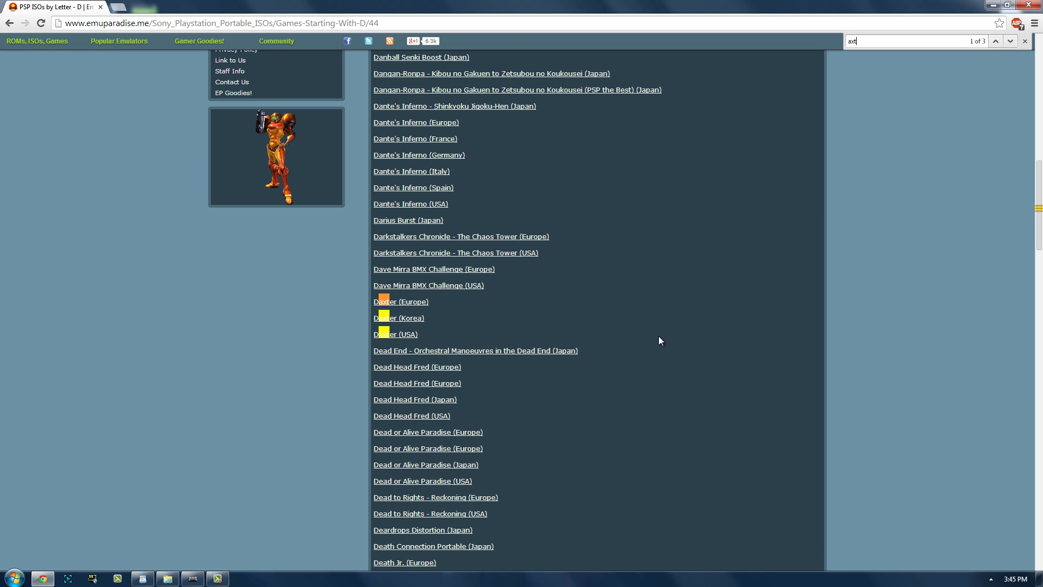
pyautogui.click(391, 333)
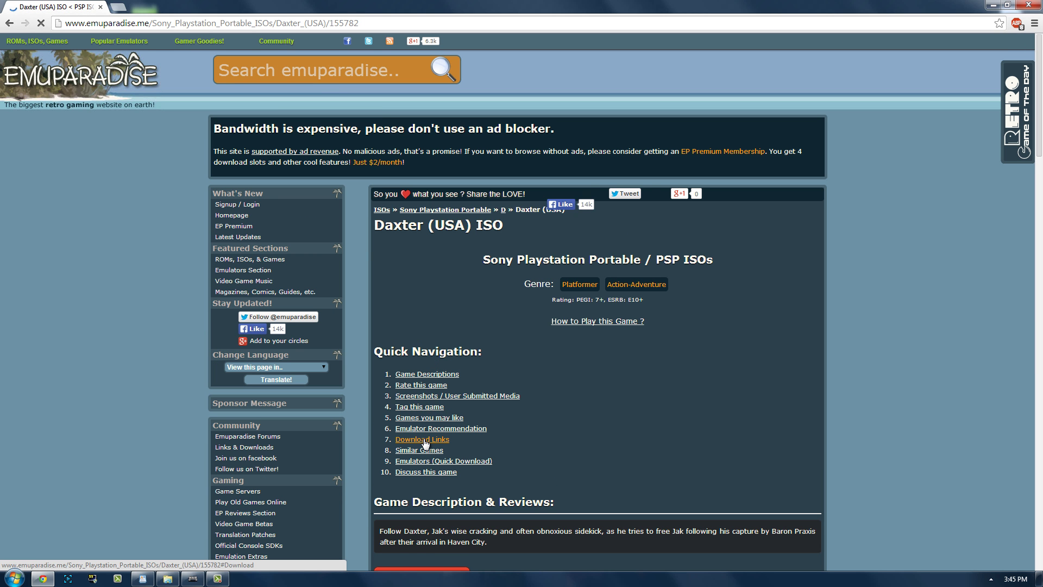
pyautogui.click(426, 441)
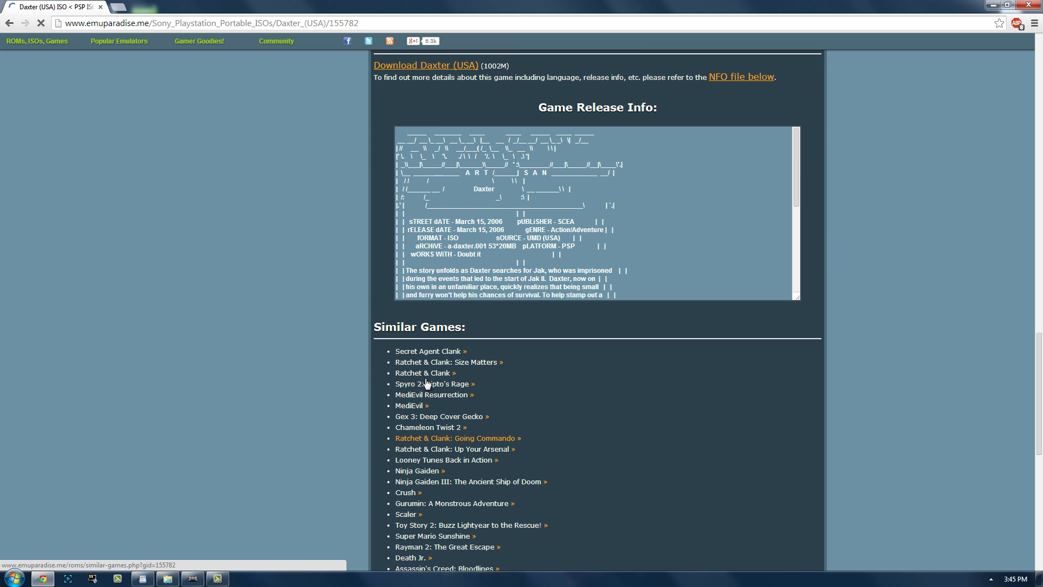
pyautogui.click(449, 65)
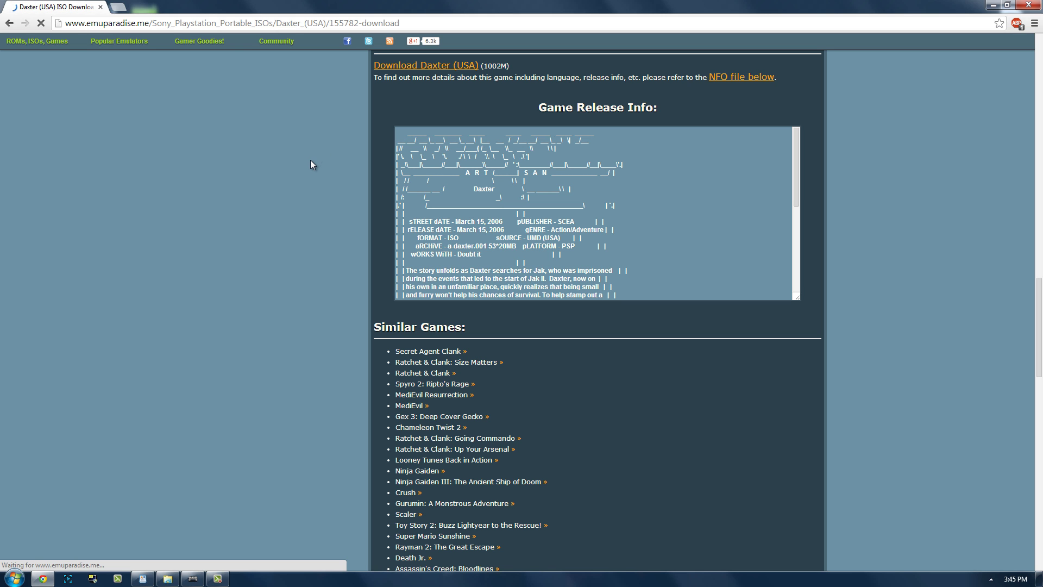
pyautogui.scroll(-2, 348, 228)
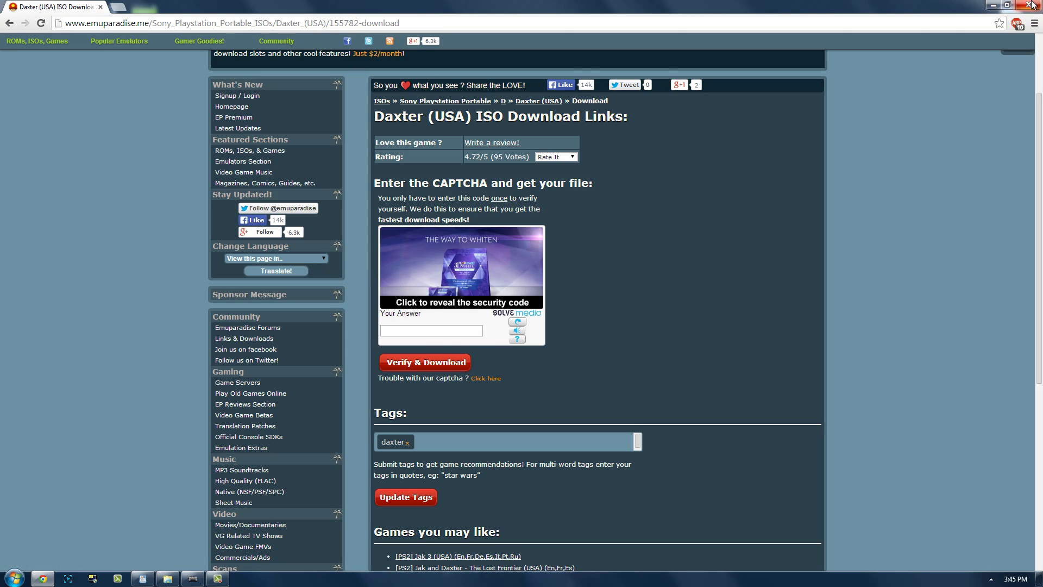
# Step: Open New folder on the desktop and select the a-daxter file inside its Daxter_USA_PSP-ARTiSAN folder
pyautogui.click(989, 4)
pyautogui.doubleClick(1002, 74)
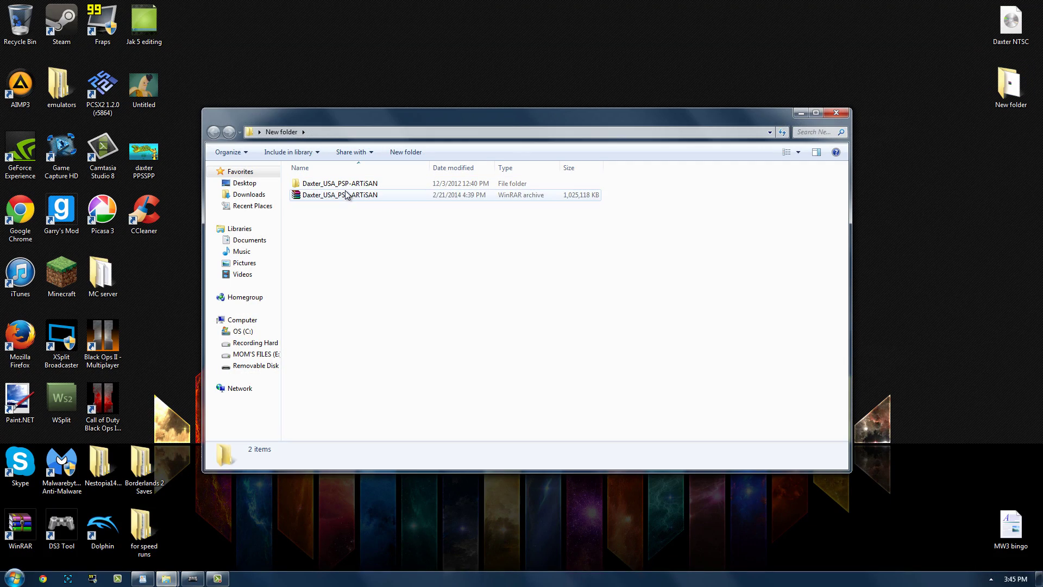
pyautogui.click(345, 194)
pyautogui.rightClick(352, 196)
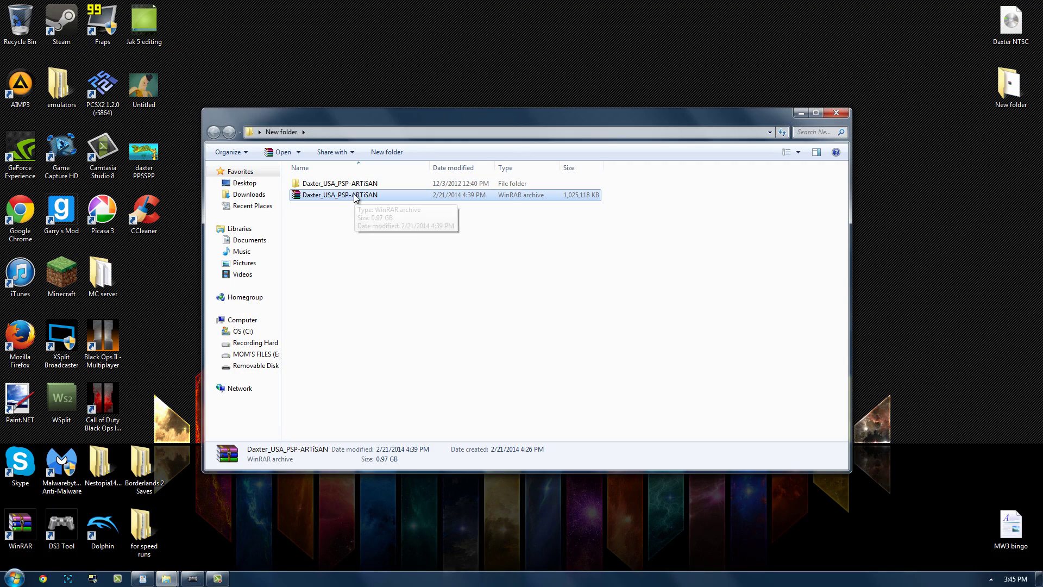
pyautogui.click(321, 234)
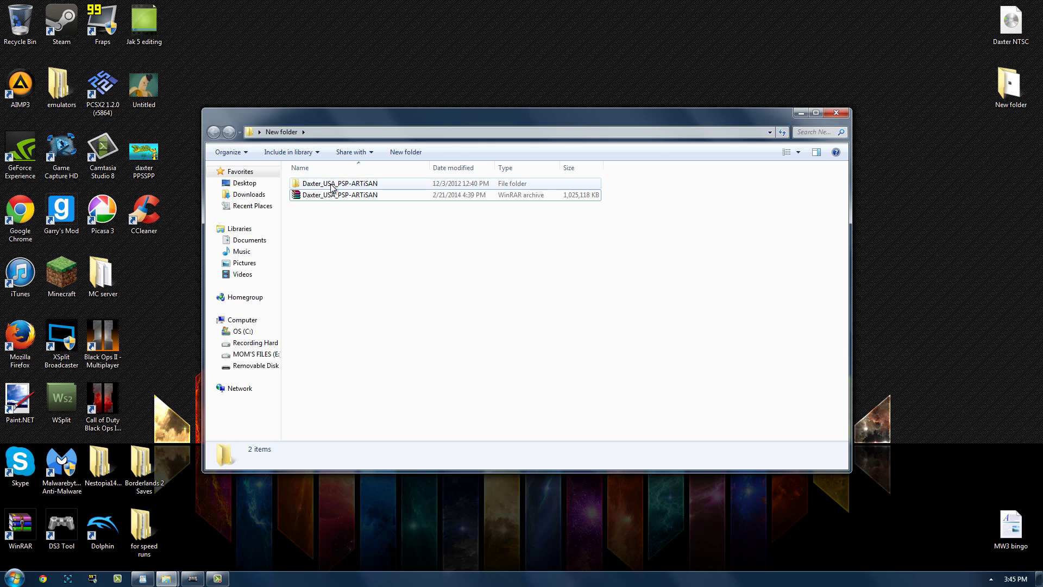
pyautogui.doubleClick(335, 185)
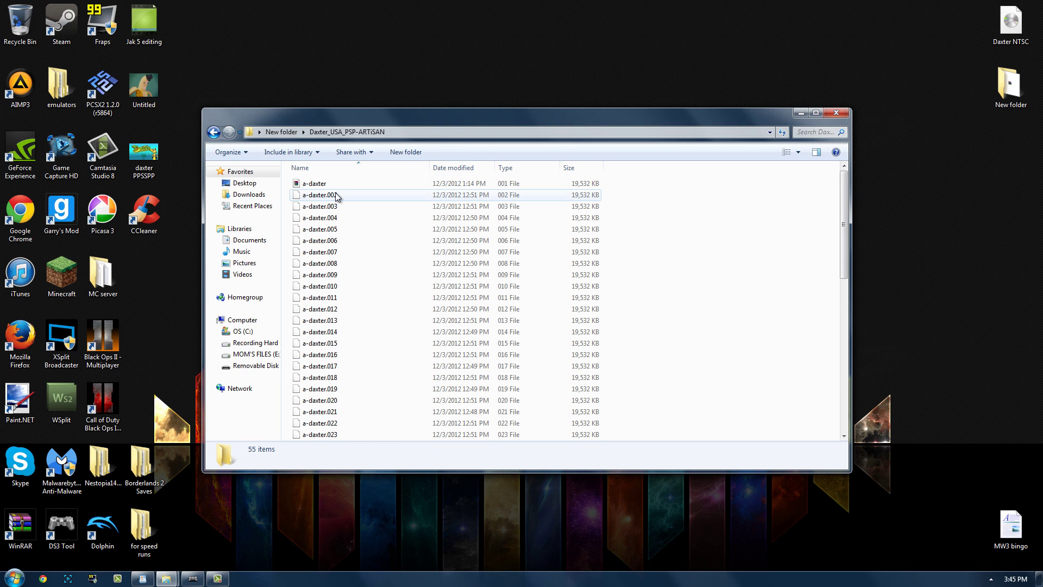
pyautogui.click(333, 186)
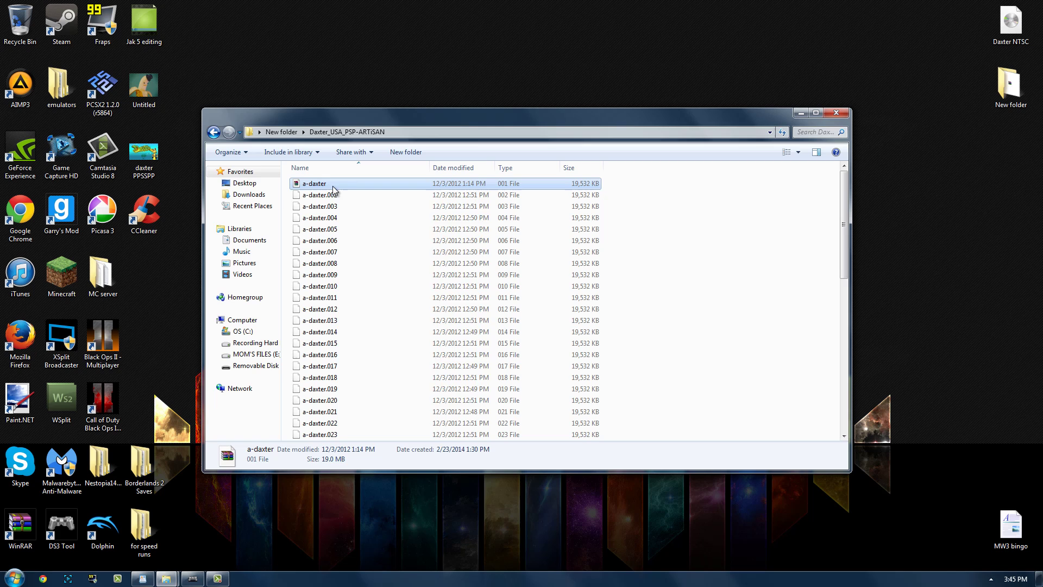
pyautogui.rightClick(333, 189)
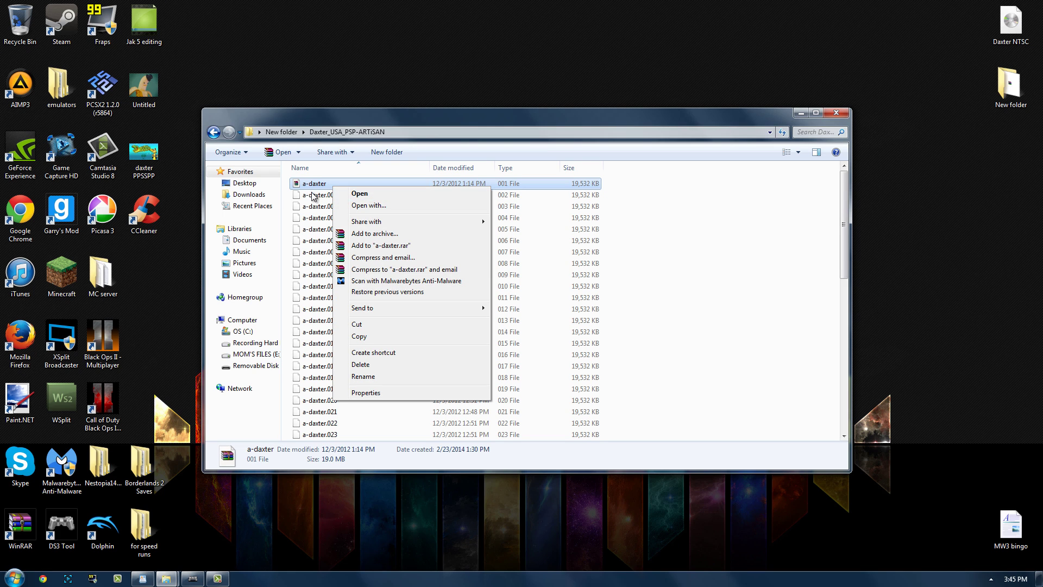
pyautogui.moveTo(702, 214); pyautogui.dragTo(454, 494)
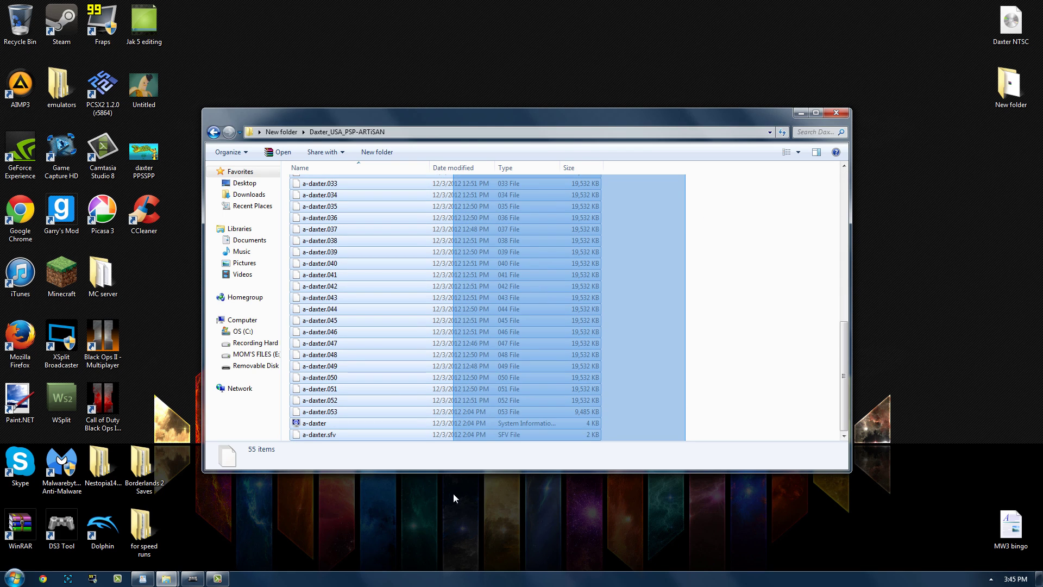
pyautogui.moveTo(460, 9); pyautogui.dragTo(684, 261)
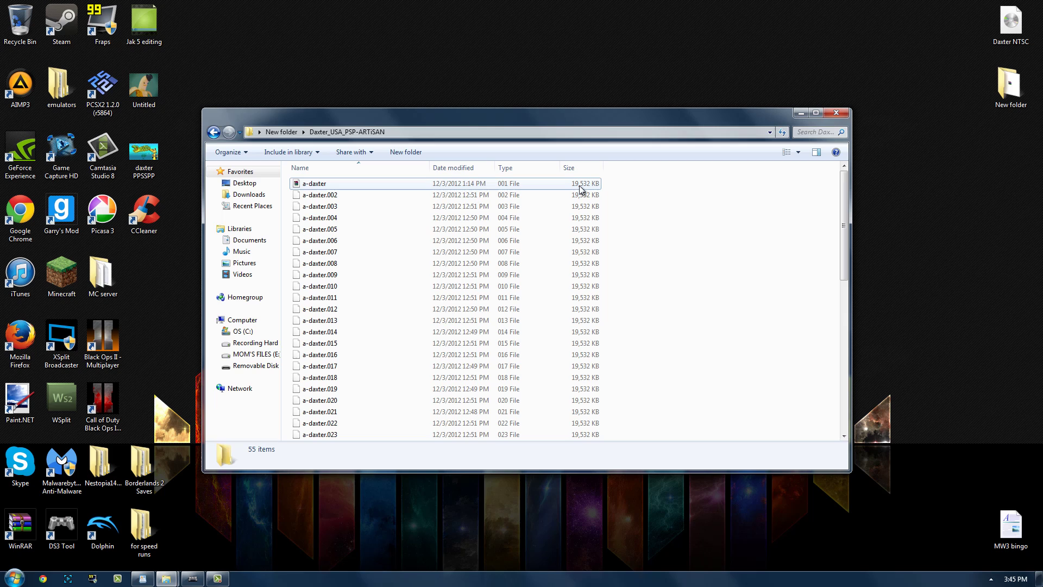
# Step: Open the first a-daxter volume in WinRAR, try pulling out a-daxter.iso, and close the archive and folder windows
pyautogui.doubleClick(572, 188)
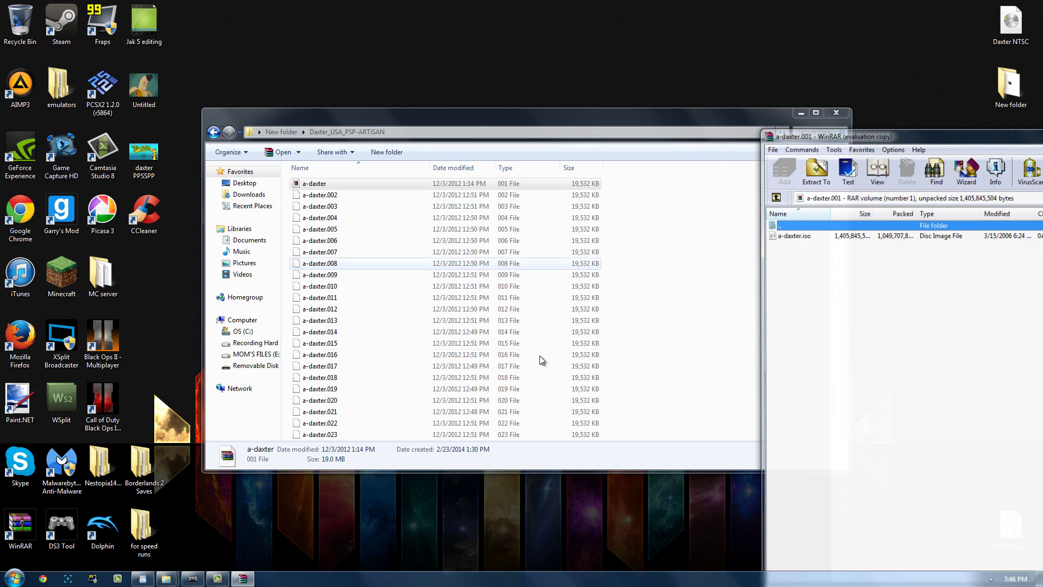
pyautogui.moveTo(868, 134); pyautogui.dragTo(299, 98)
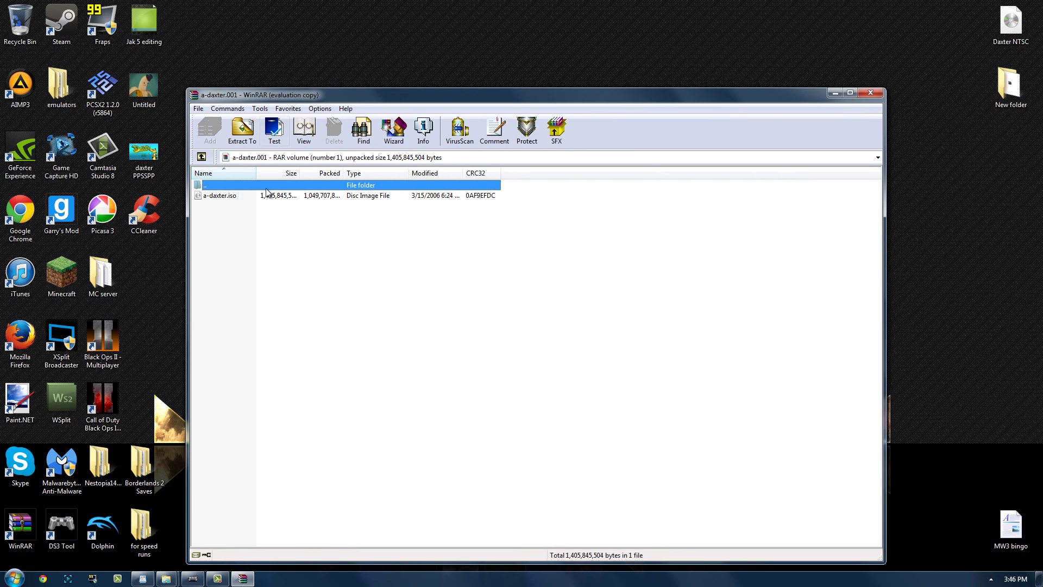
pyautogui.moveTo(267, 195); pyautogui.dragTo(439, 206)
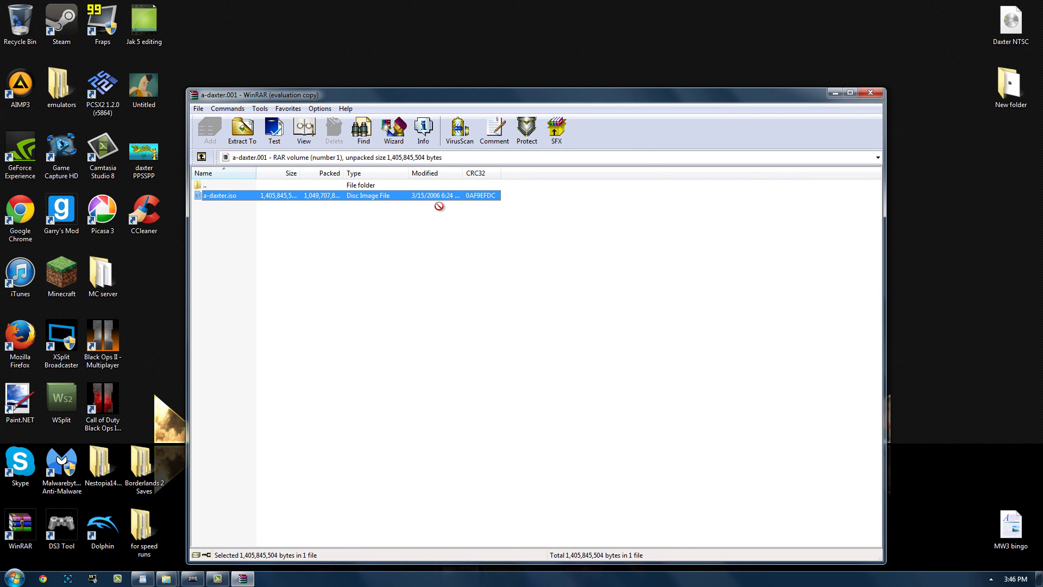
pyautogui.click(871, 92)
pyautogui.click(836, 112)
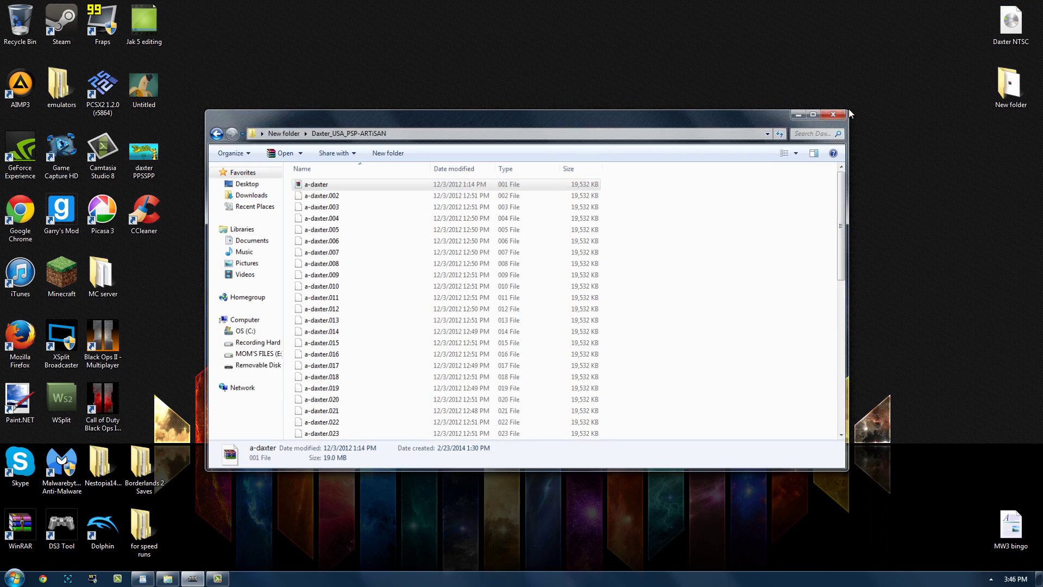
# Step: Delete New folder from the desktop and empty the Recycle Bin
pyautogui.rightClick(25, 25)
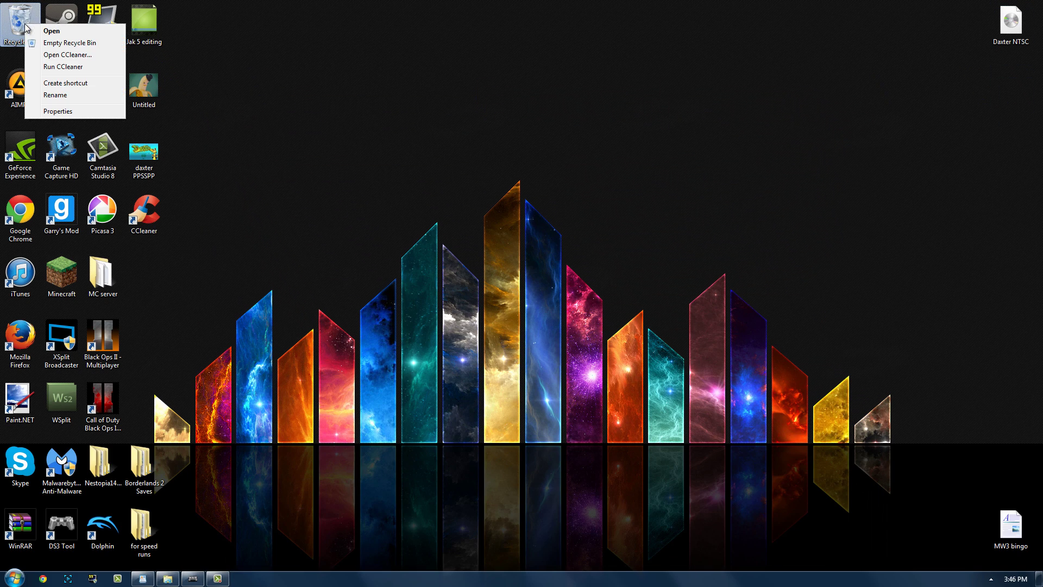
pyautogui.click(60, 41)
pyautogui.click(565, 328)
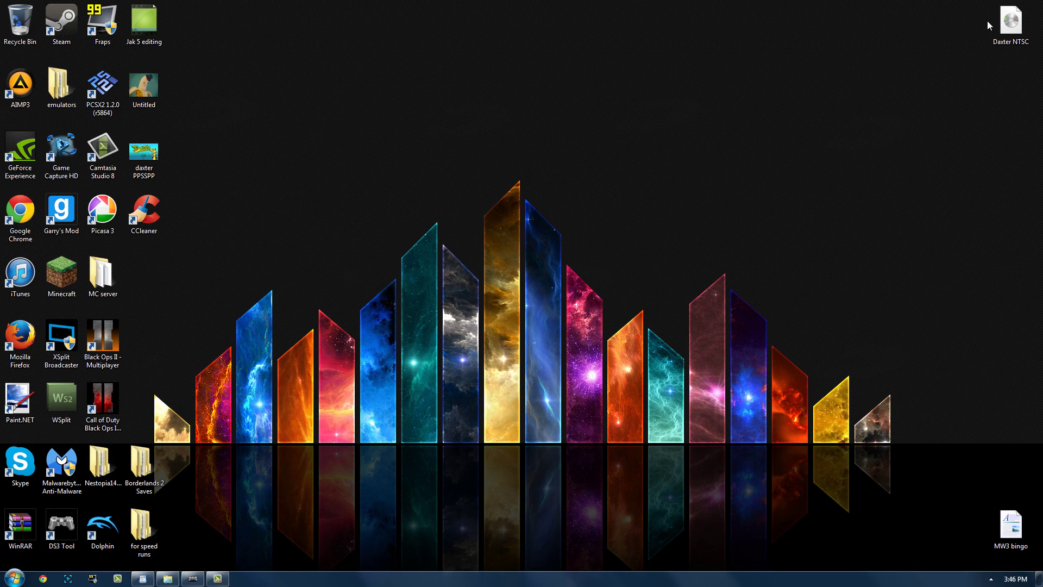
pyautogui.rightClick(1011, 23)
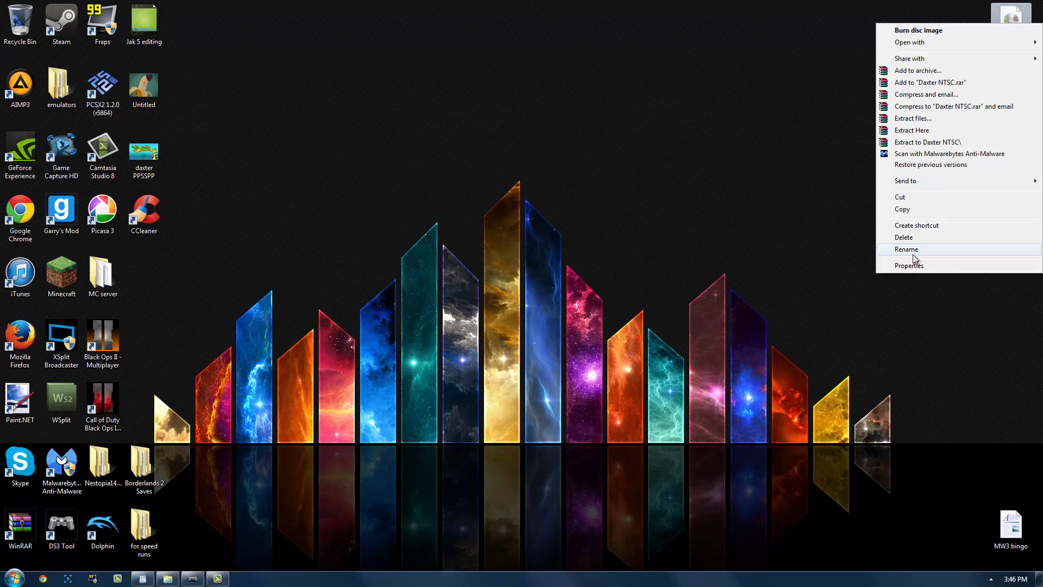
pyautogui.click(913, 251)
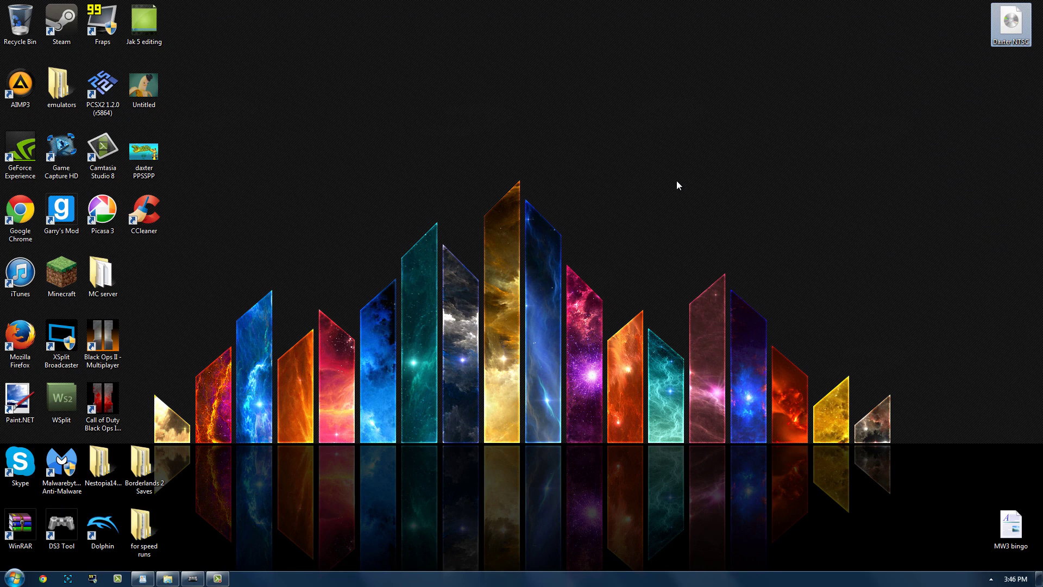
pyautogui.click(646, 178)
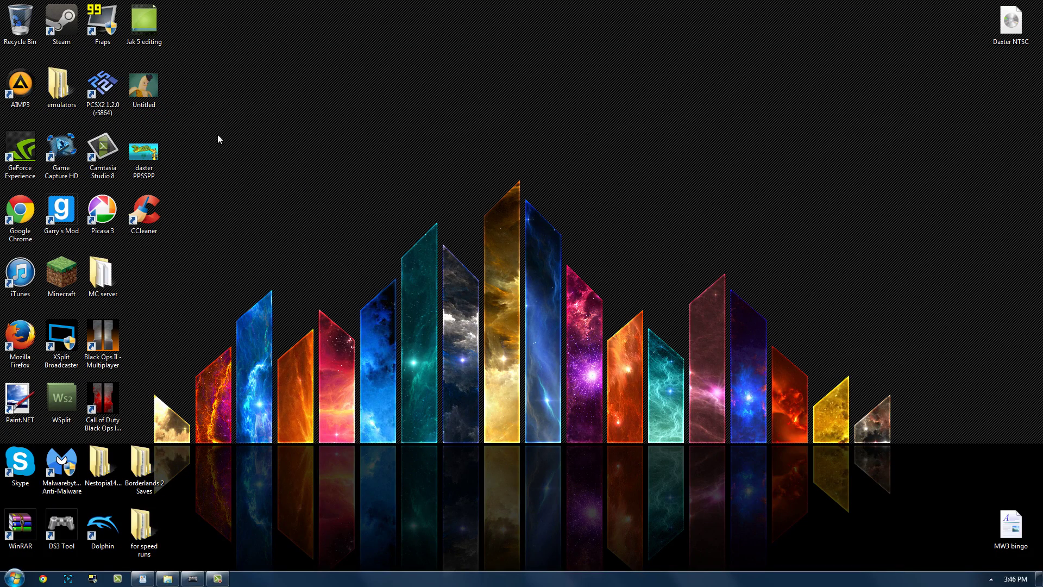
# Step: Open the ppsspp folder inside the desktop's emulators folder
pyautogui.doubleClick(60, 87)
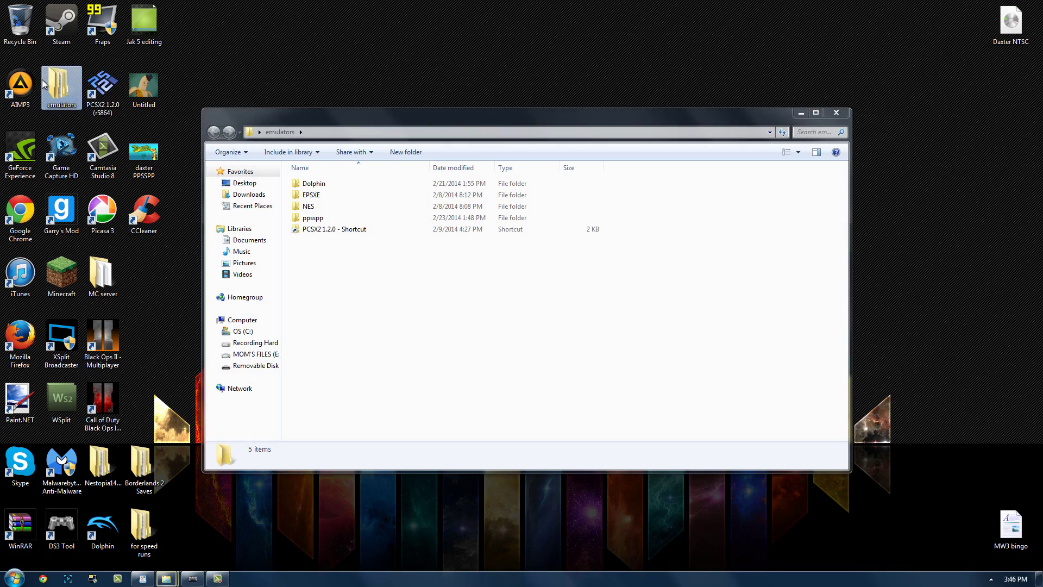
pyautogui.doubleClick(350, 220)
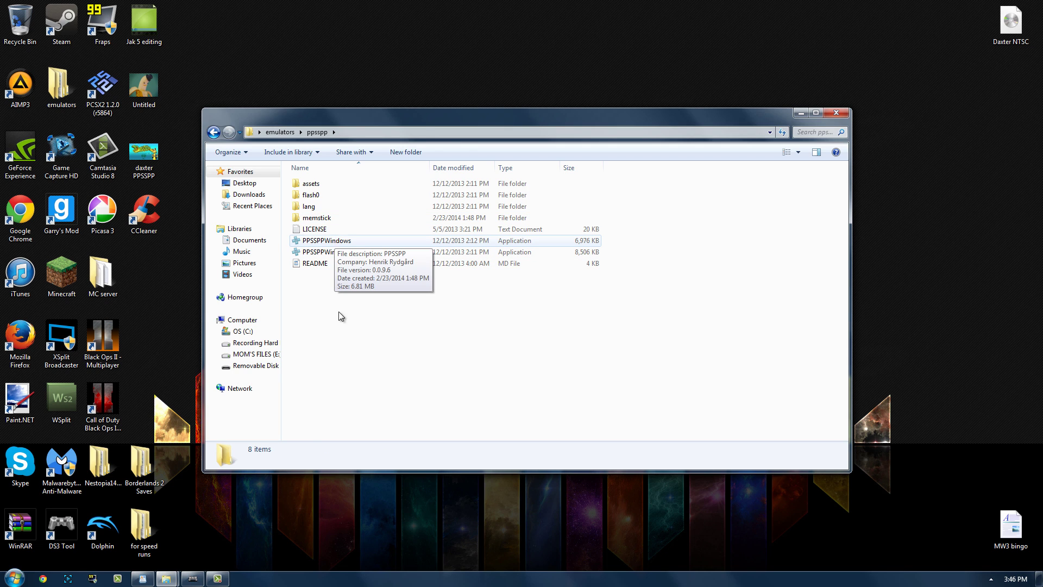
pyautogui.moveTo(339, 318); pyautogui.dragTo(436, 387)
# Step: View the README file and the memstick folder's contents, and return to the ppsspp folder
pyautogui.doubleClick(349, 261)
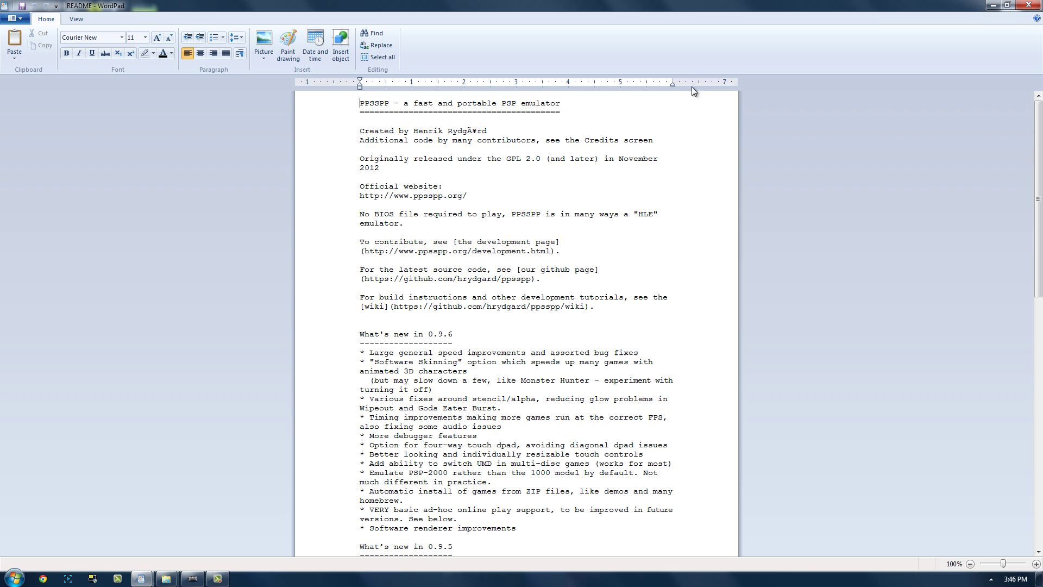
pyautogui.click(993, 4)
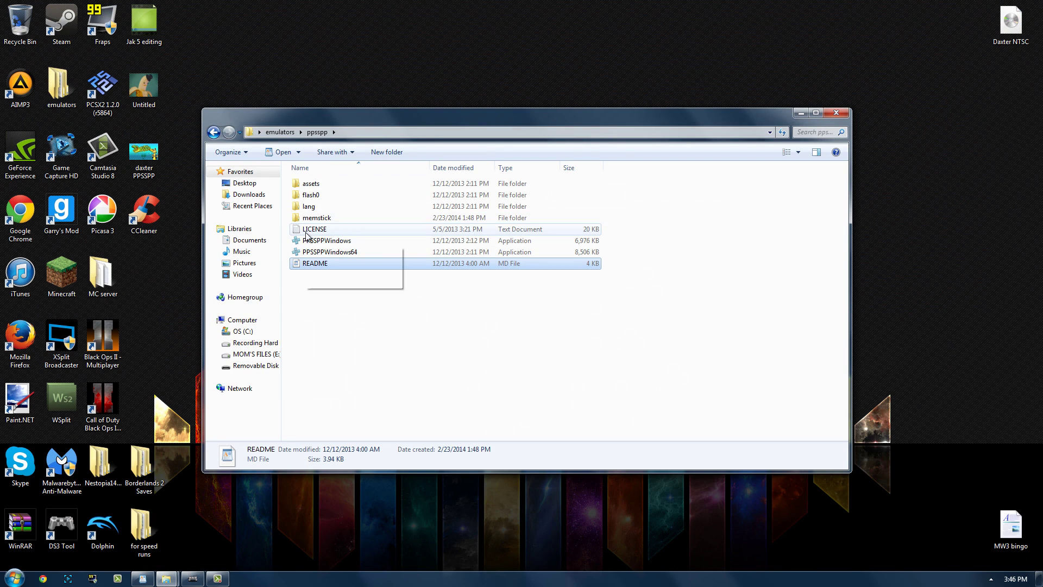
pyautogui.doubleClick(332, 218)
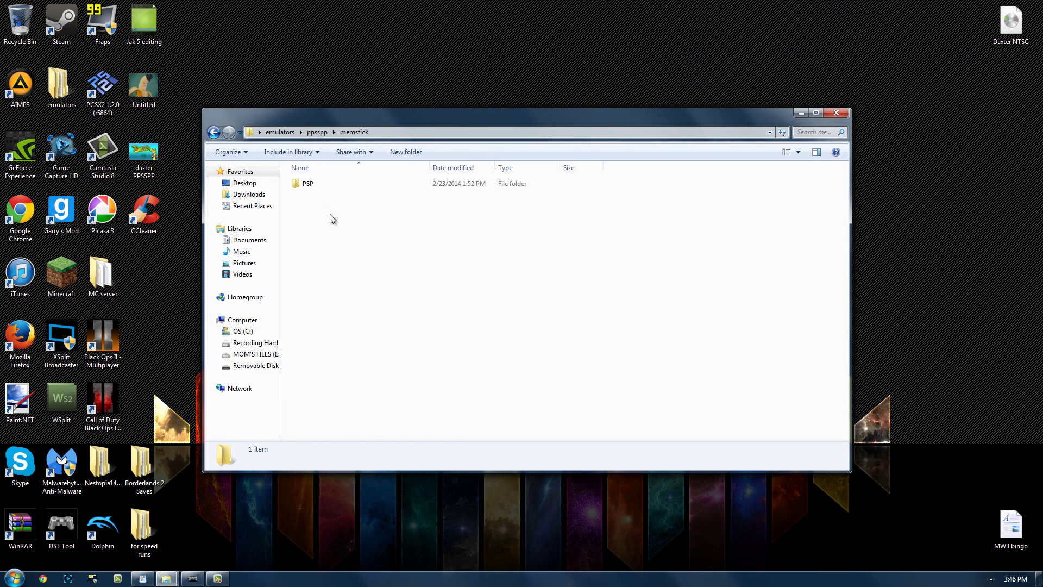
pyautogui.click(213, 132)
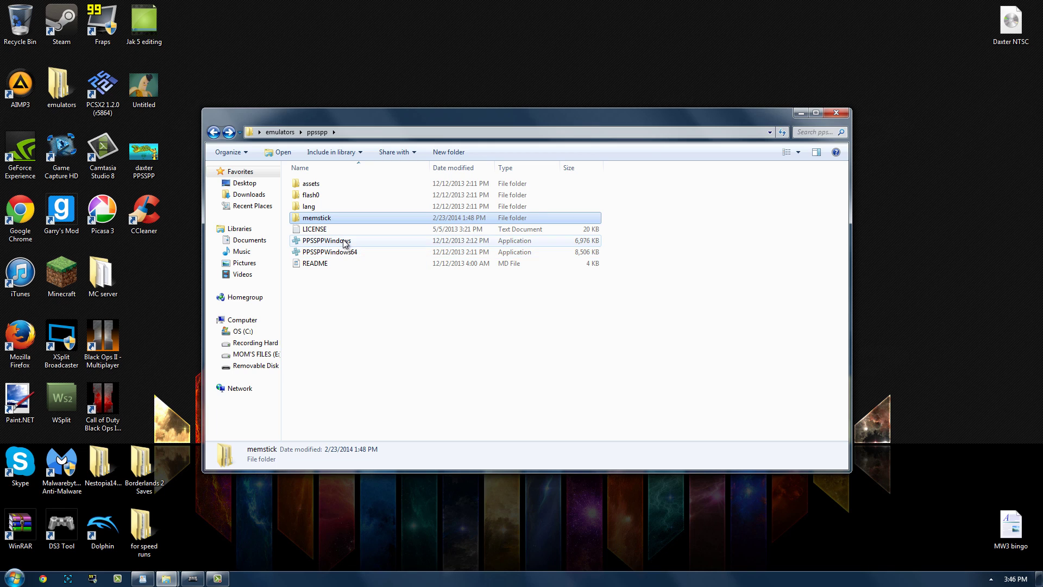
# Step: Try to run PPSSPPWindows64 from the ppsspp folder, allowing the unverified publisher
pyautogui.doubleClick(337, 252)
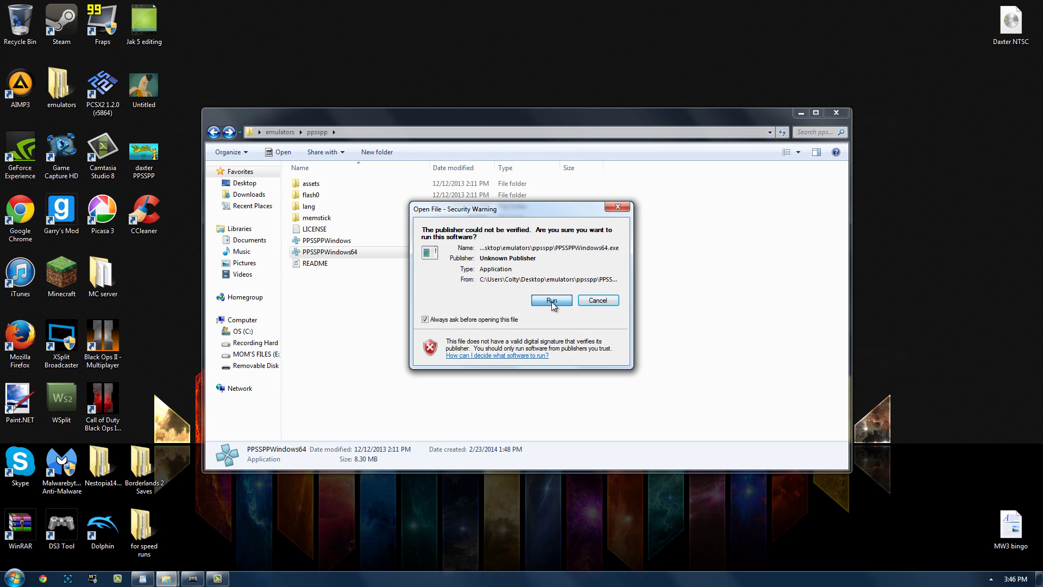
pyautogui.click(551, 300)
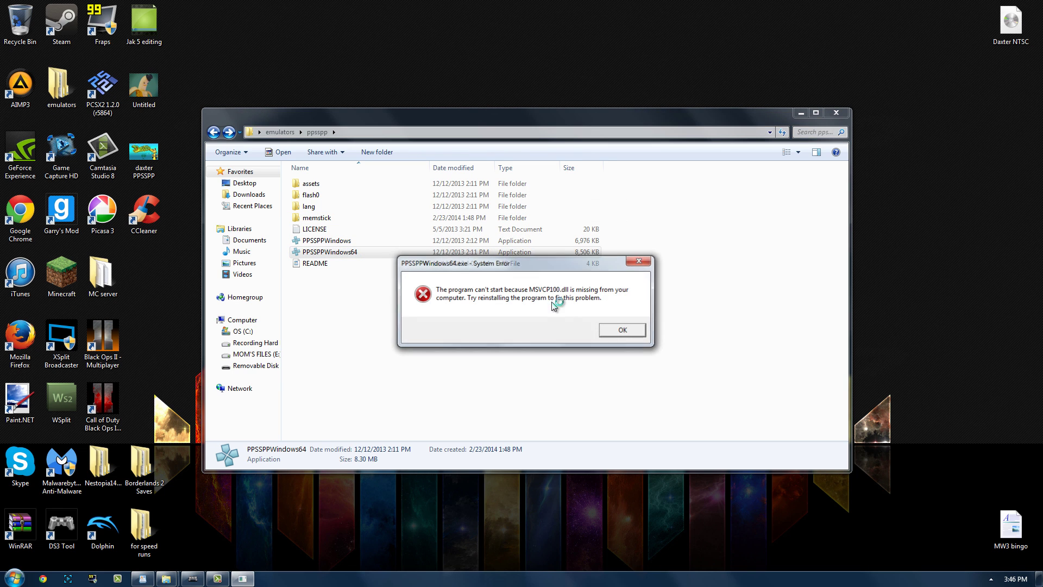
pyautogui.click(642, 264)
# Step: Run PPSSPPWindows from the ppsspp folder, allowing the unverified publisher, and maximize the emulator window
pyautogui.doubleClick(533, 240)
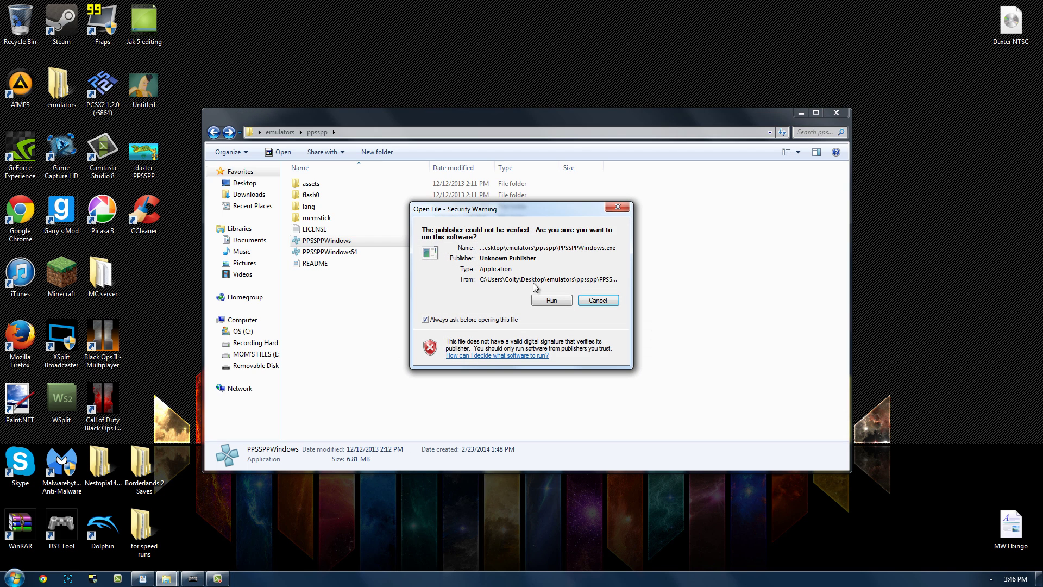
pyautogui.click(563, 301)
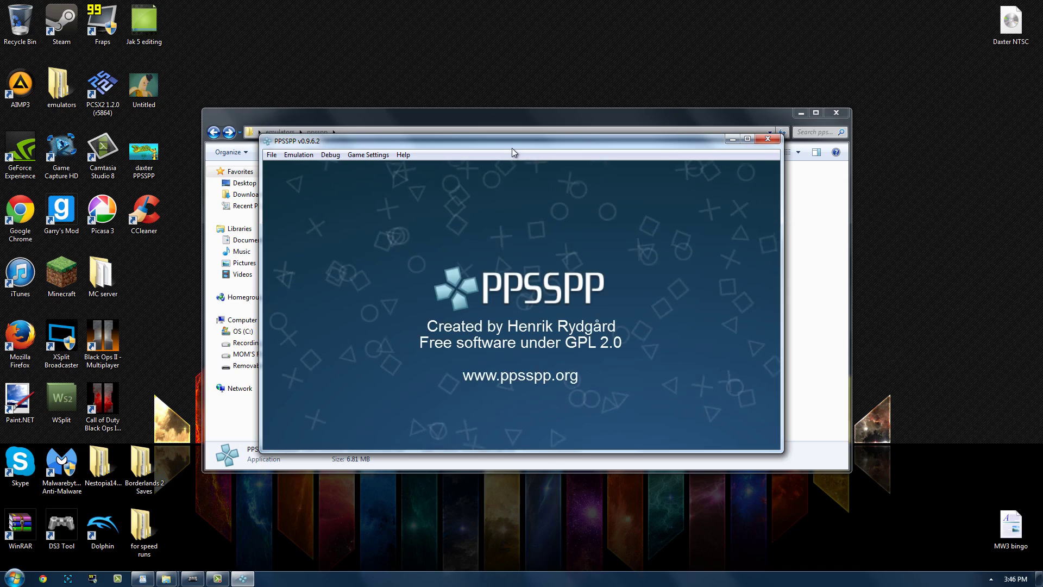
pyautogui.moveTo(489, 140); pyautogui.dragTo(489, 1)
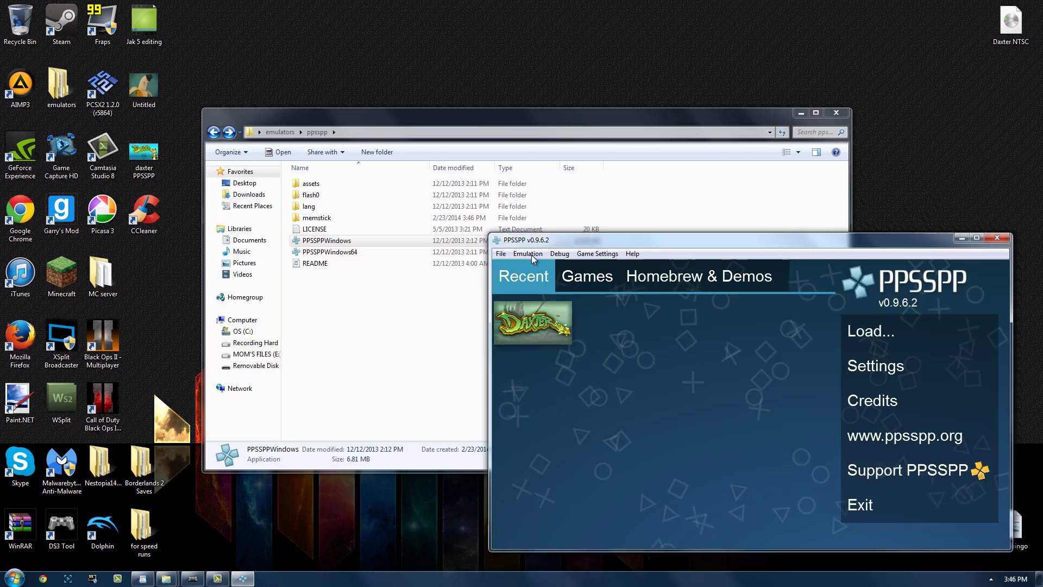
pyautogui.moveTo(530, 240); pyautogui.dragTo(302, 85)
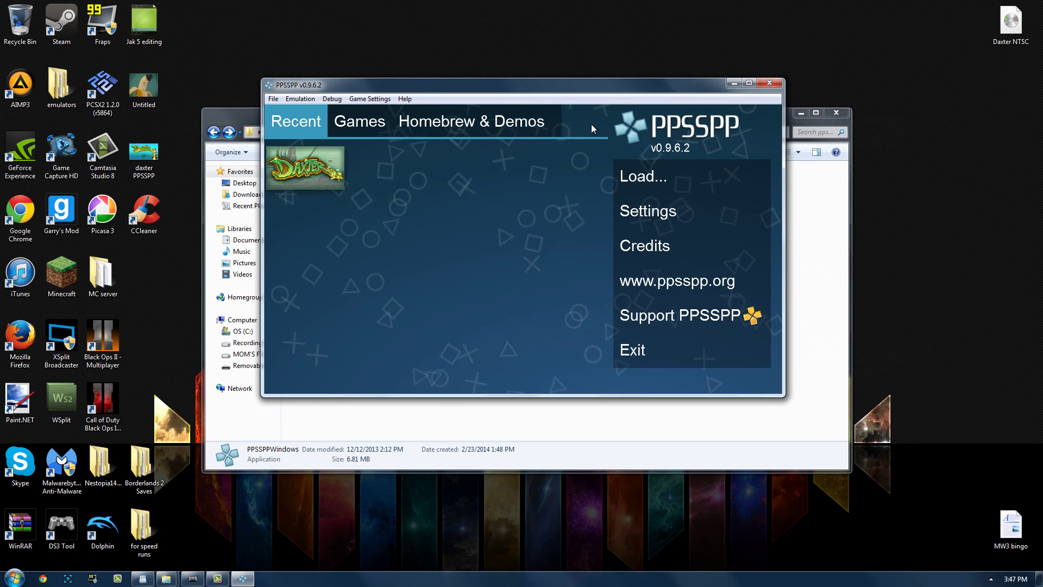
pyautogui.click(749, 83)
# Step: Load the Daxter NTSC disc image from the desktop in PPSSPP and close the emulator at the game's opening screen
pyautogui.click(918, 89)
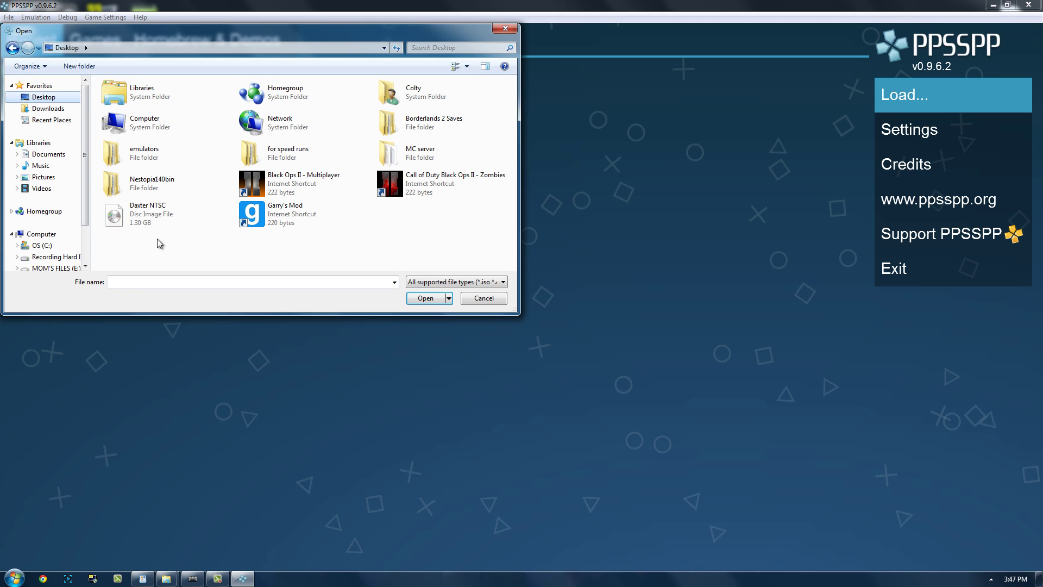
pyautogui.doubleClick(159, 223)
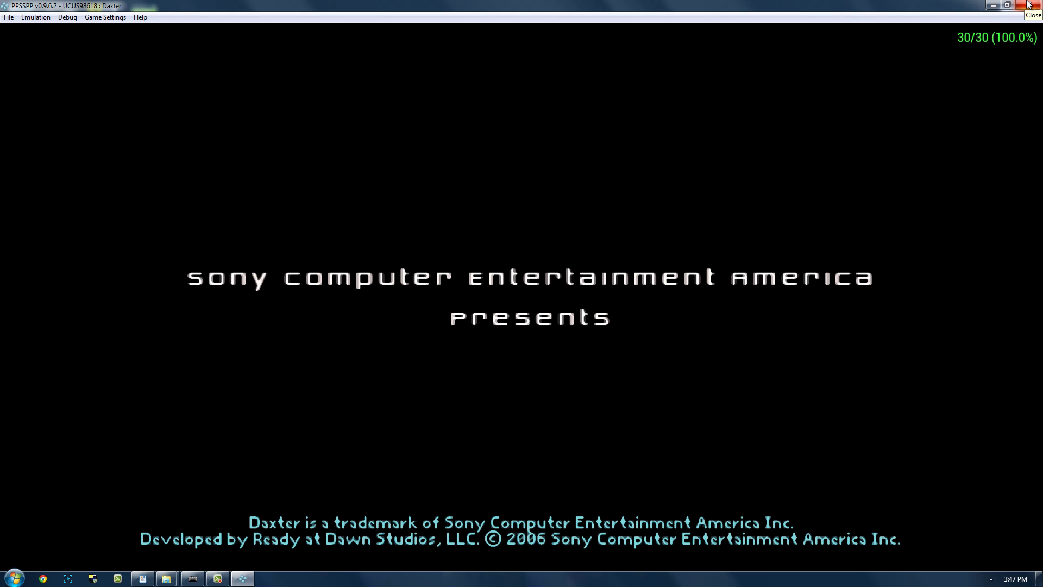
pyautogui.click(1027, 4)
# Step: Relaunch PPSSPPWindows and open its graphics settings
pyautogui.doubleClick(361, 241)
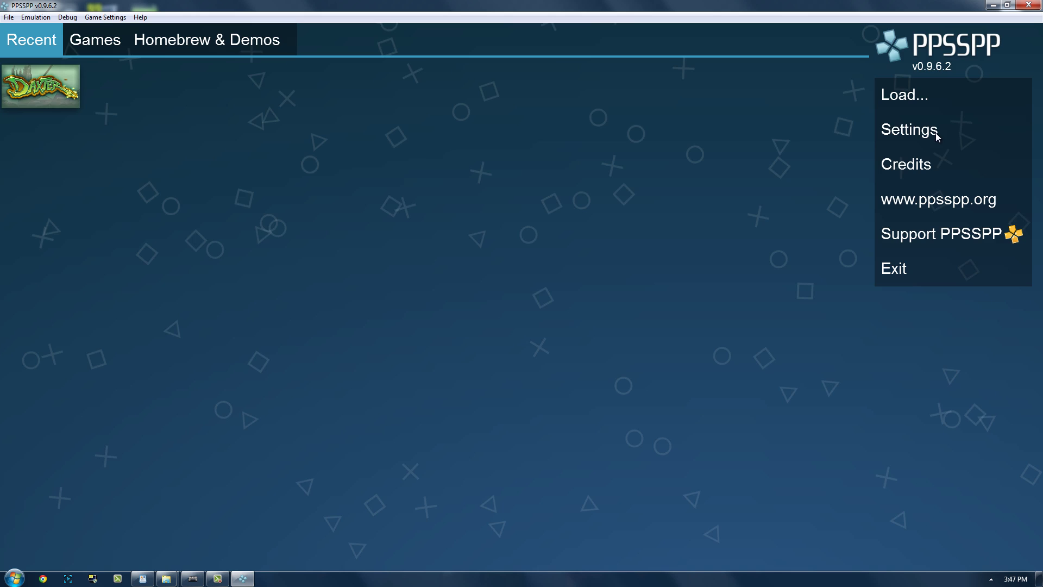
pyautogui.click(935, 131)
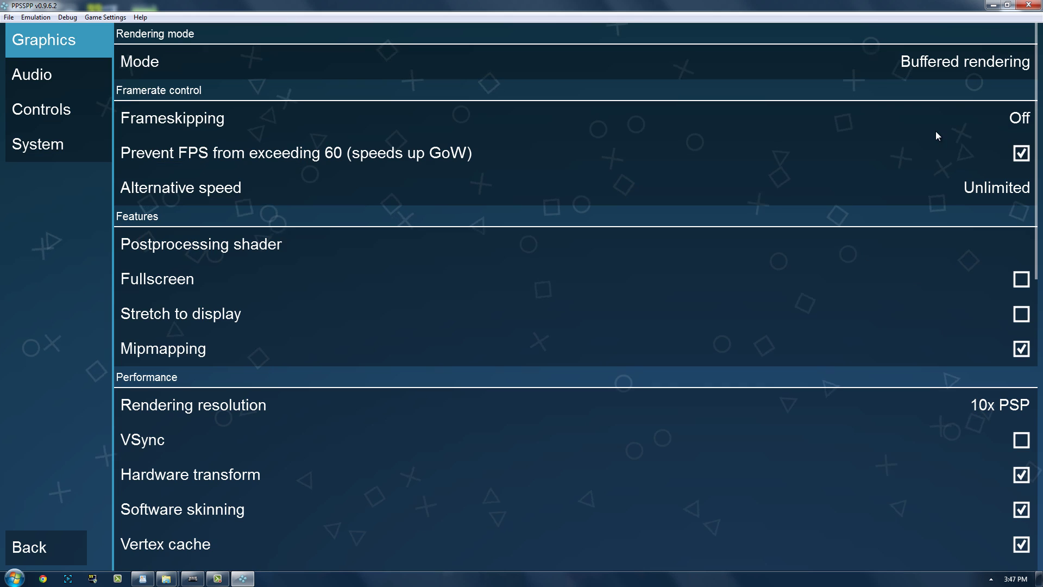
# Step: Try the rendering mode choices, switching to Non-buffered rendering and back to Buffered rendering
pyautogui.click(218, 73)
pyautogui.click(512, 302)
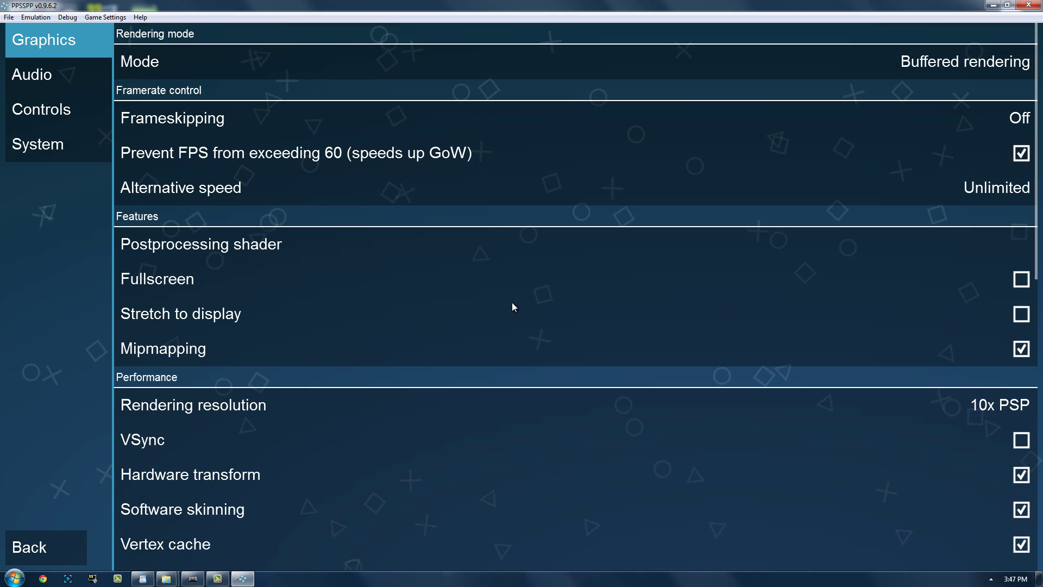
pyautogui.click(364, 76)
pyautogui.click(365, 77)
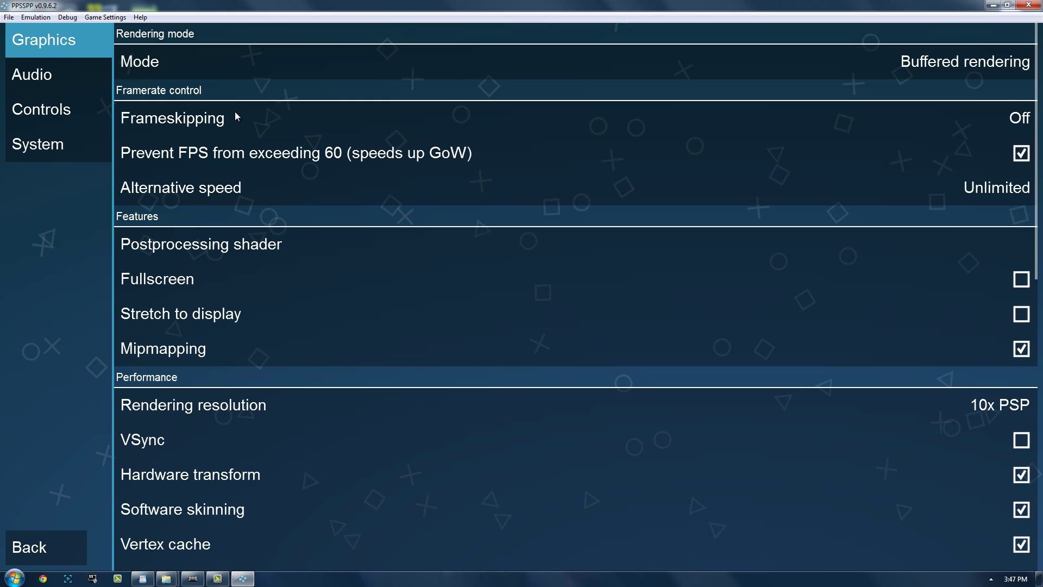
pyautogui.click(225, 57)
pyautogui.click(455, 271)
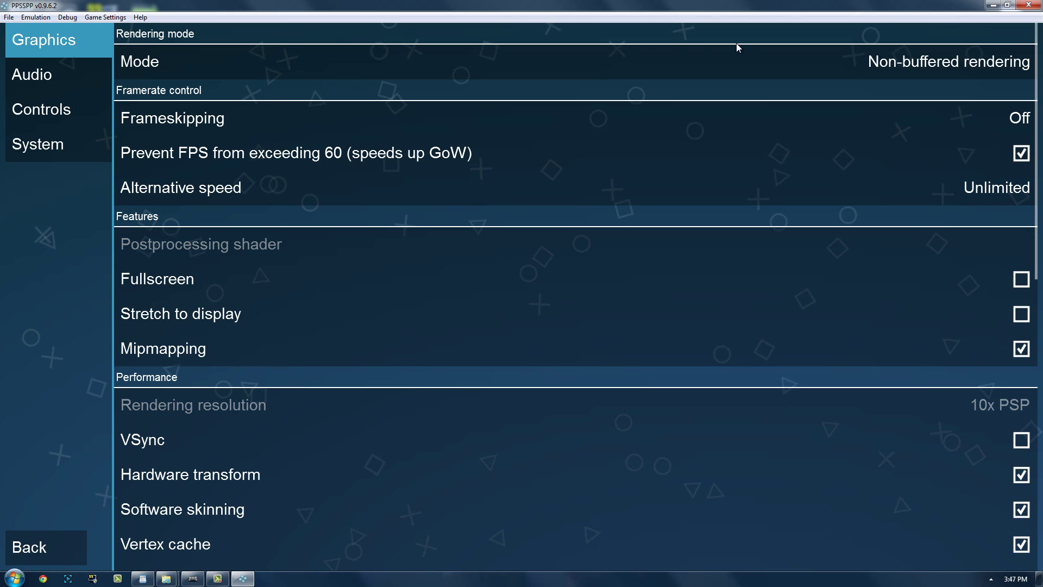
pyautogui.click(732, 60)
pyautogui.click(515, 293)
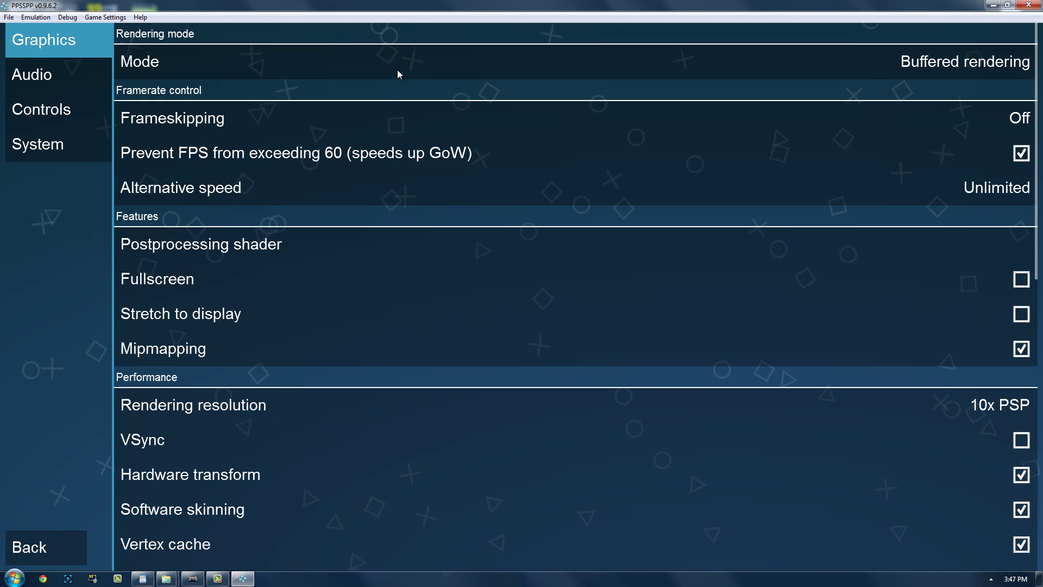
# Step: Set Frameskipping to 8 and switch it back to Off
pyautogui.click(403, 122)
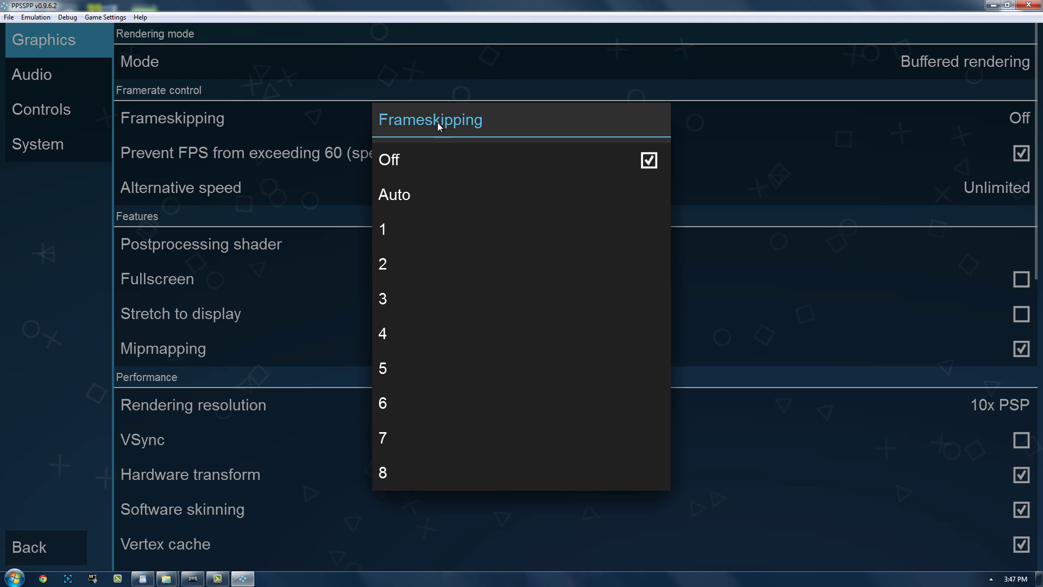
pyautogui.click(395, 470)
pyautogui.click(652, 126)
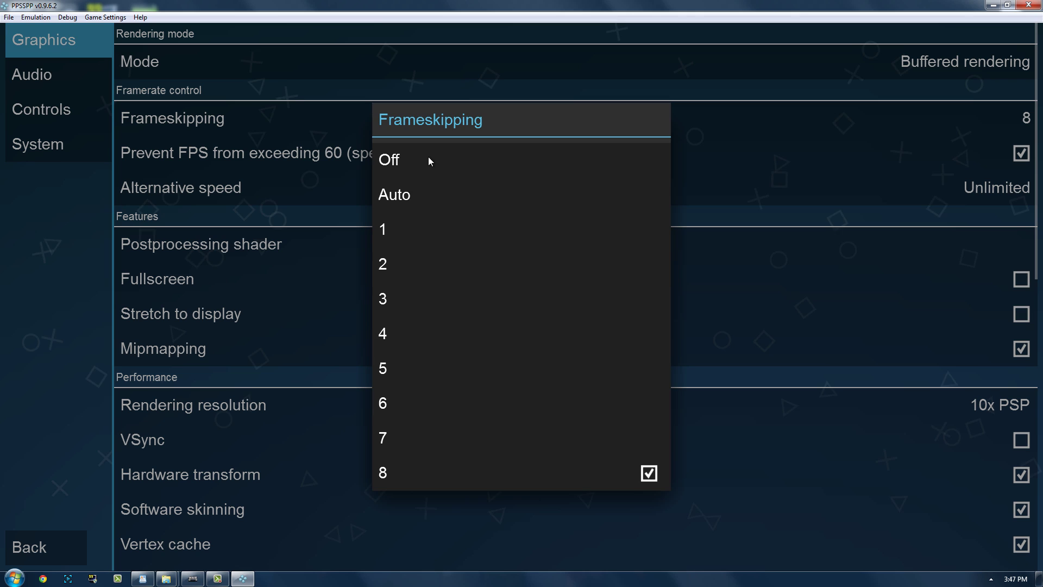
pyautogui.click(429, 161)
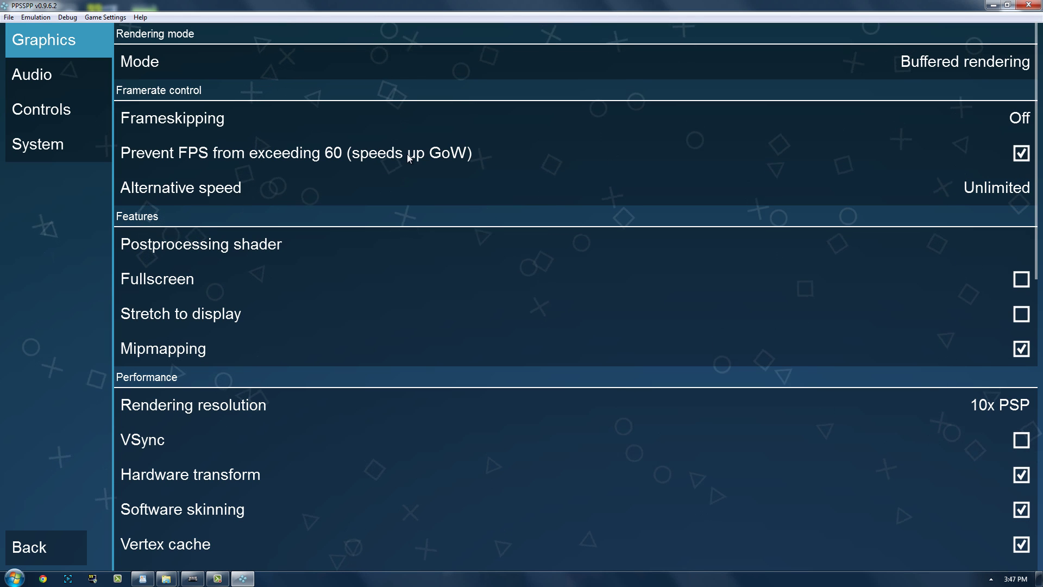
# Step: Toggle the limit that prevents FPS from exceeding 60 off and on again, and select Unlimited as the alternative speed
pyautogui.click(407, 154)
pyautogui.click(406, 155)
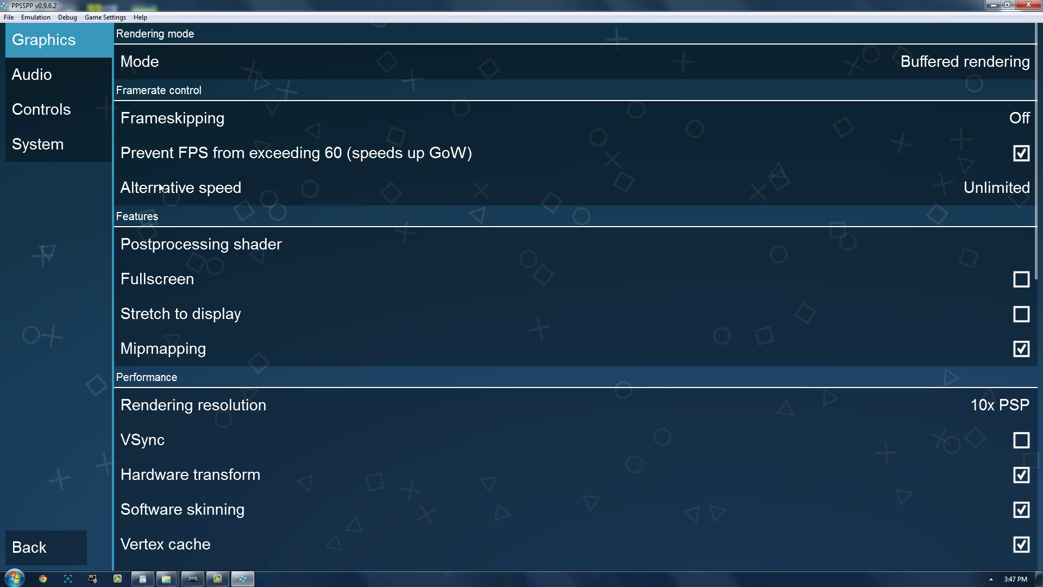
pyautogui.click(337, 187)
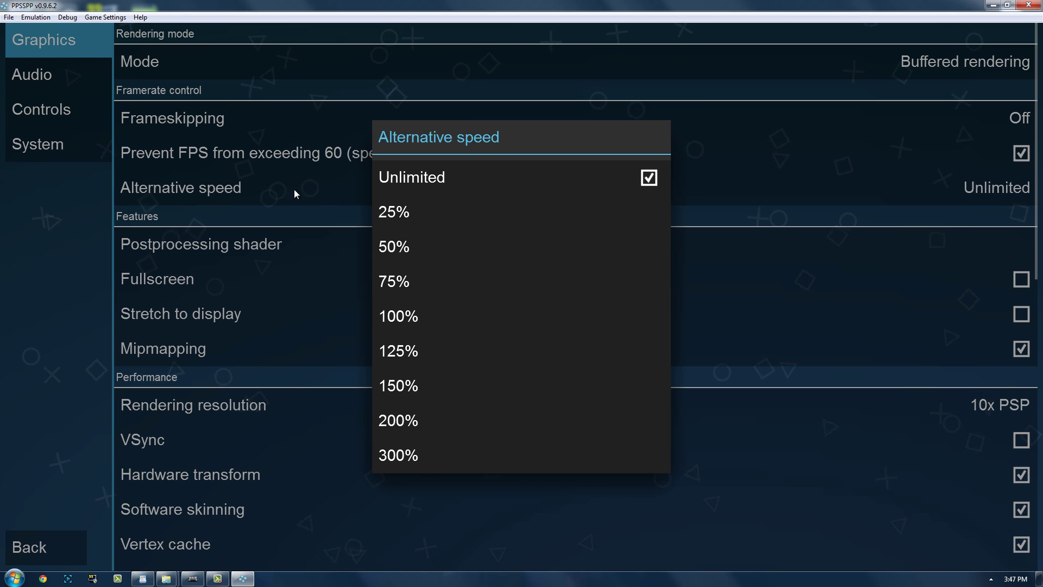
pyautogui.click(449, 168)
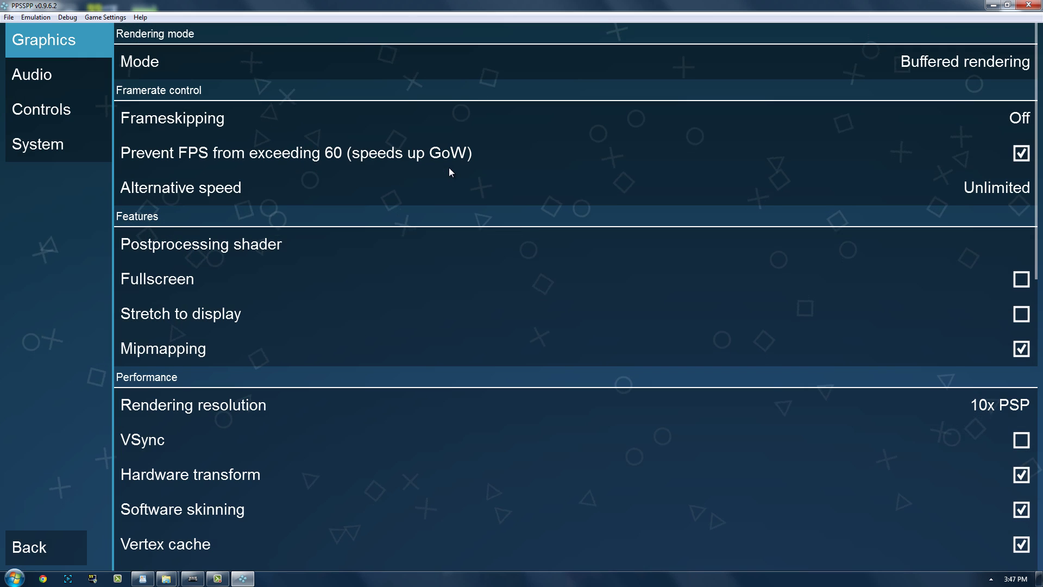
# Step: Choose Spline36 Upscaler as the postprocessing shader
pyautogui.click(212, 248)
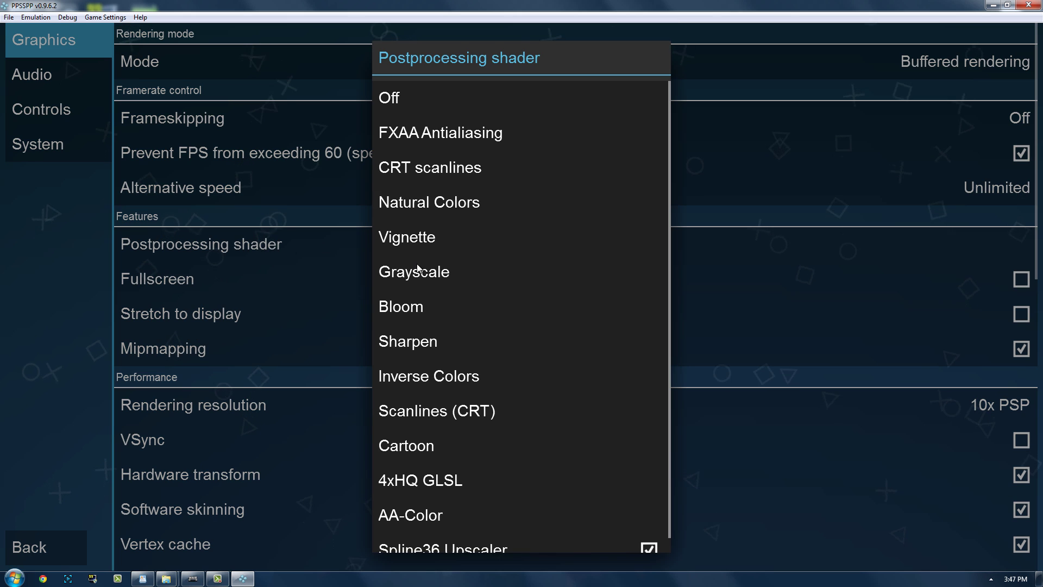
pyautogui.scroll(1, 443, 96)
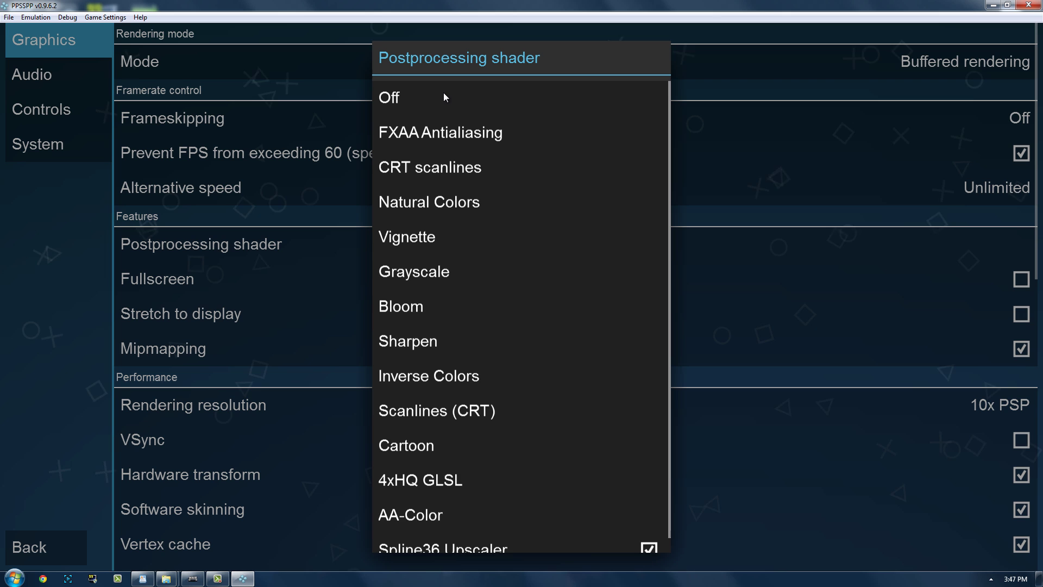
pyautogui.scroll(1, 456, 103)
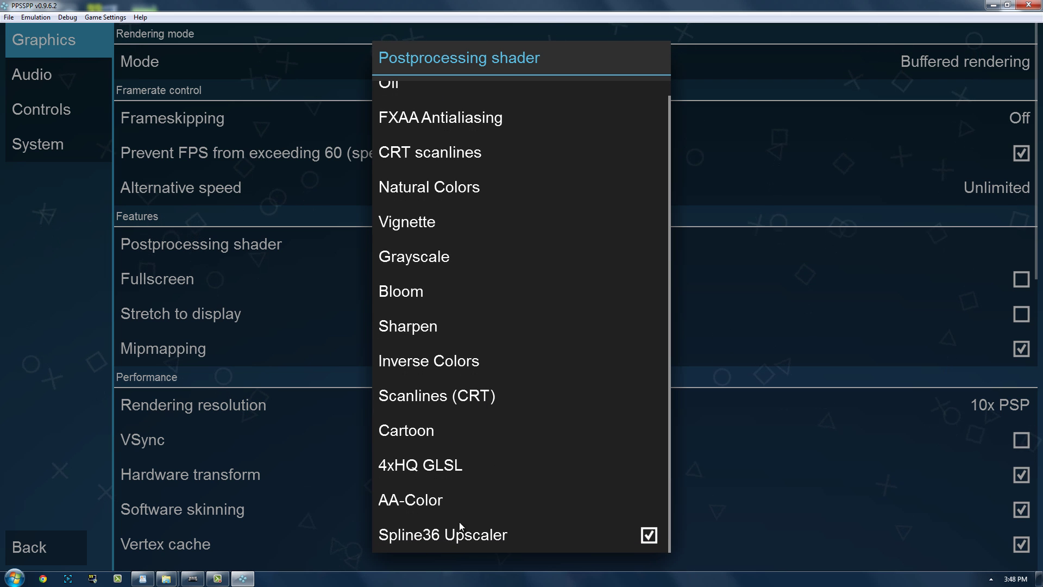
pyautogui.click(491, 537)
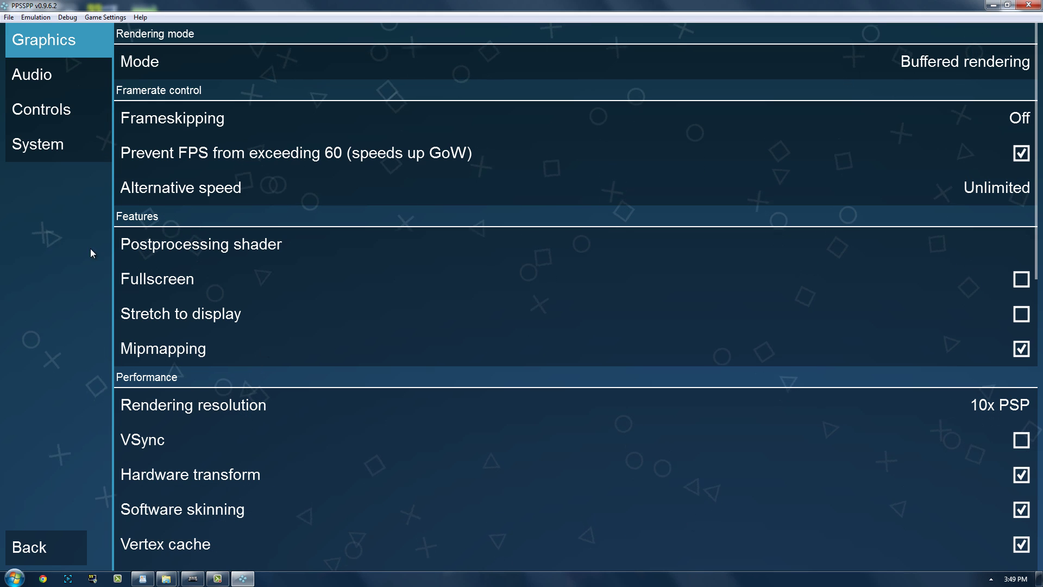
pyautogui.click(248, 276)
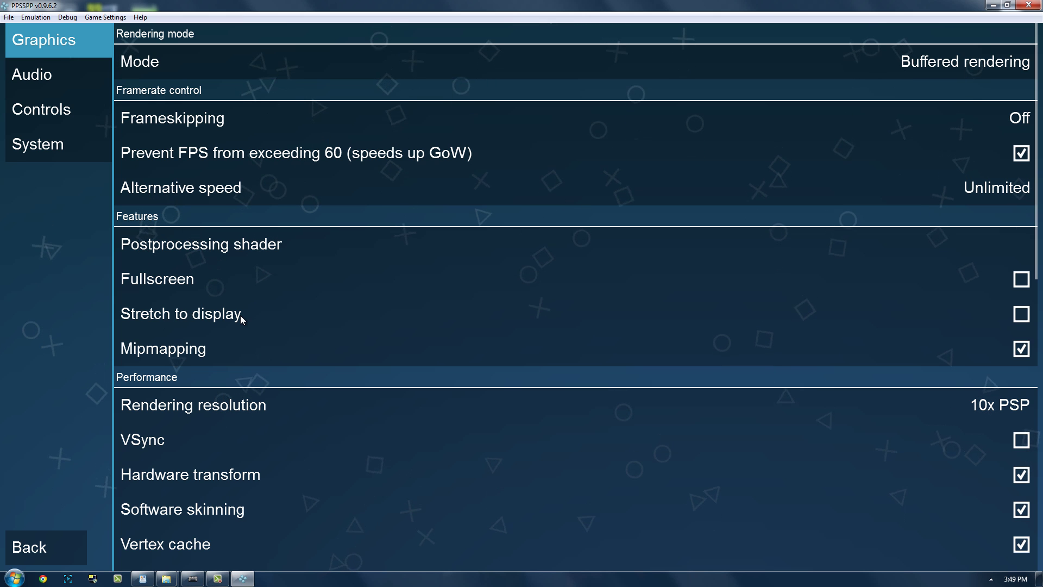
# Step: Try the Auto (1:1) rendering resolution and switch it back to 10x PSP
pyautogui.scroll(-4, 240, 318)
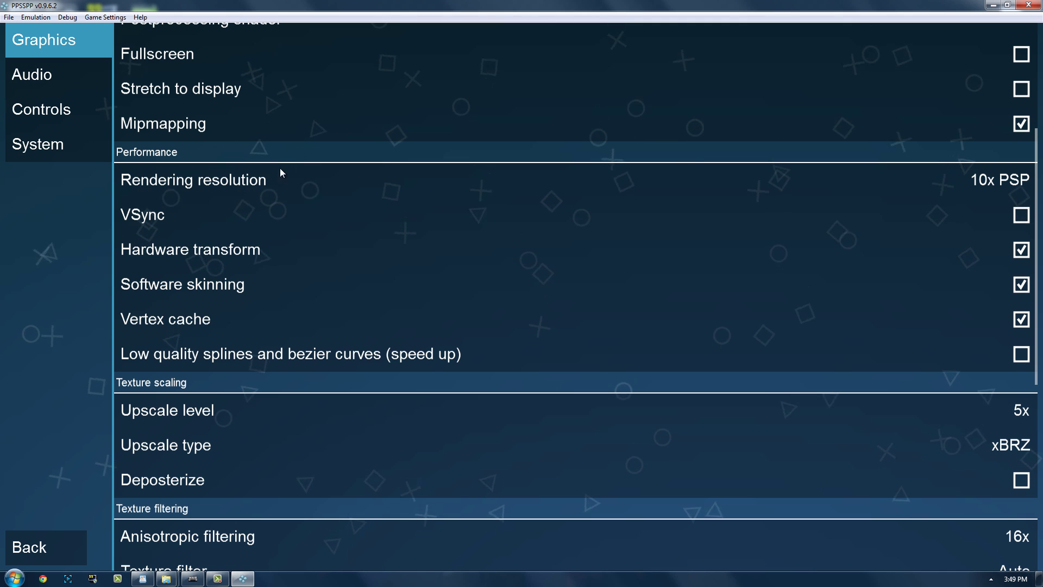
pyautogui.click(268, 179)
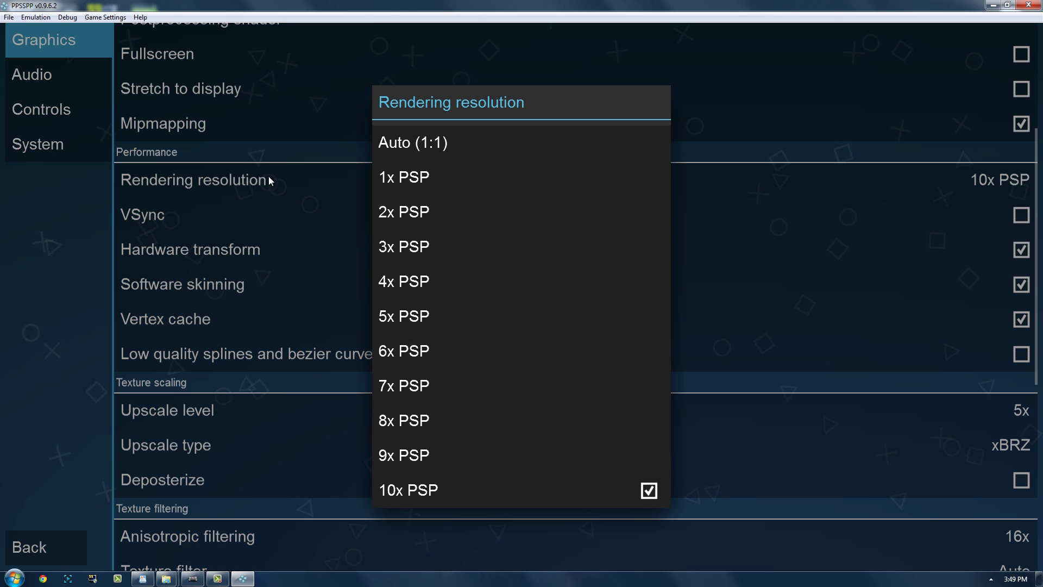
pyautogui.click(425, 142)
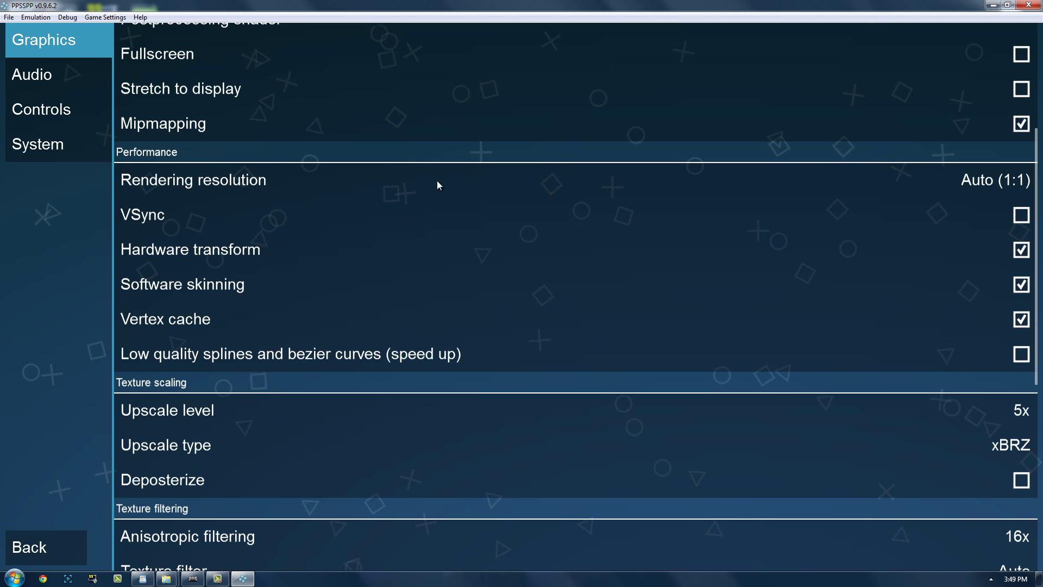
pyautogui.click(502, 181)
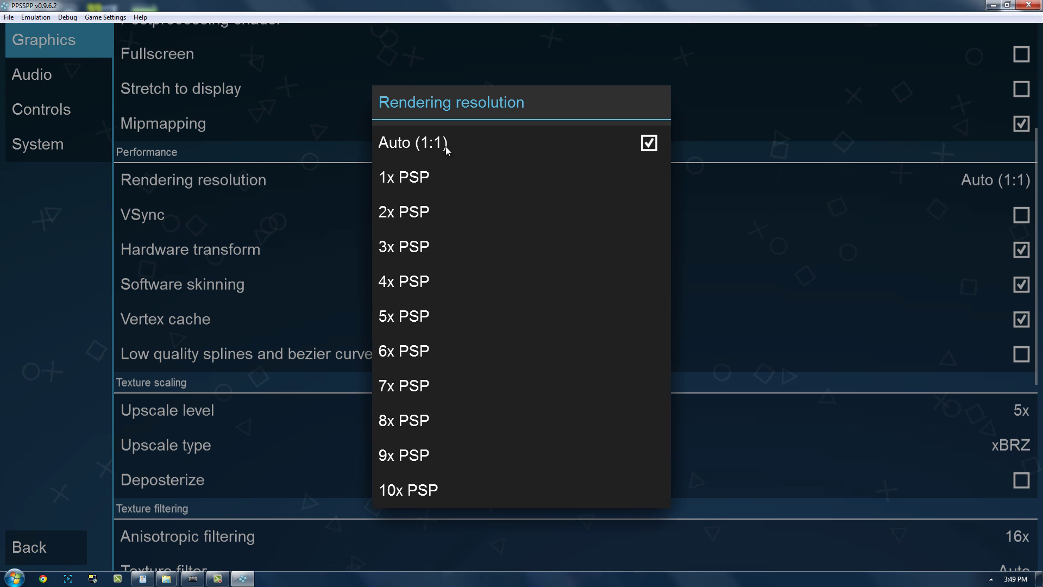
pyautogui.click(431, 483)
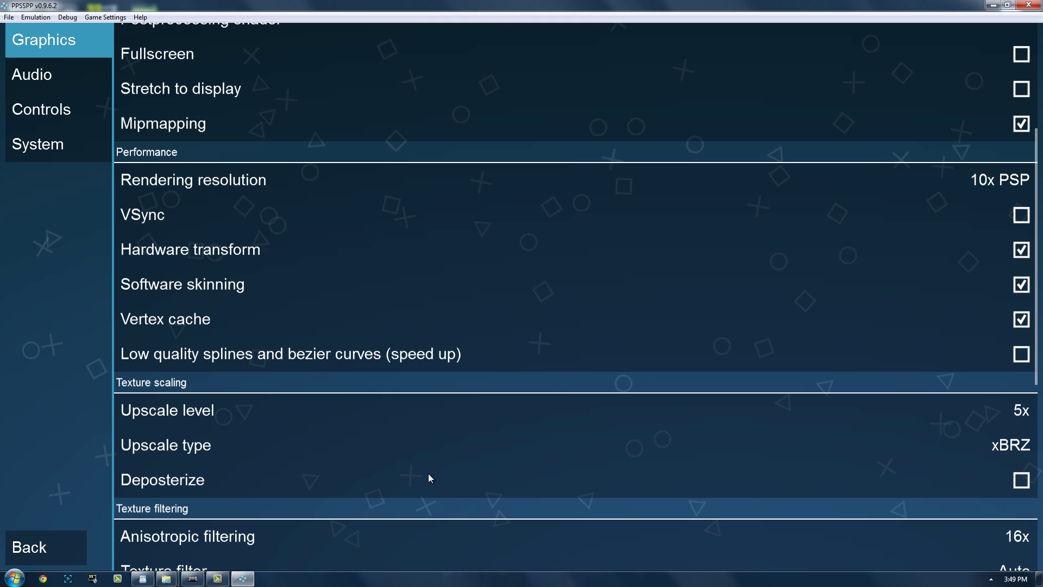
# Step: Enable VSync and set the texture upscale level to 5x
pyautogui.click(304, 219)
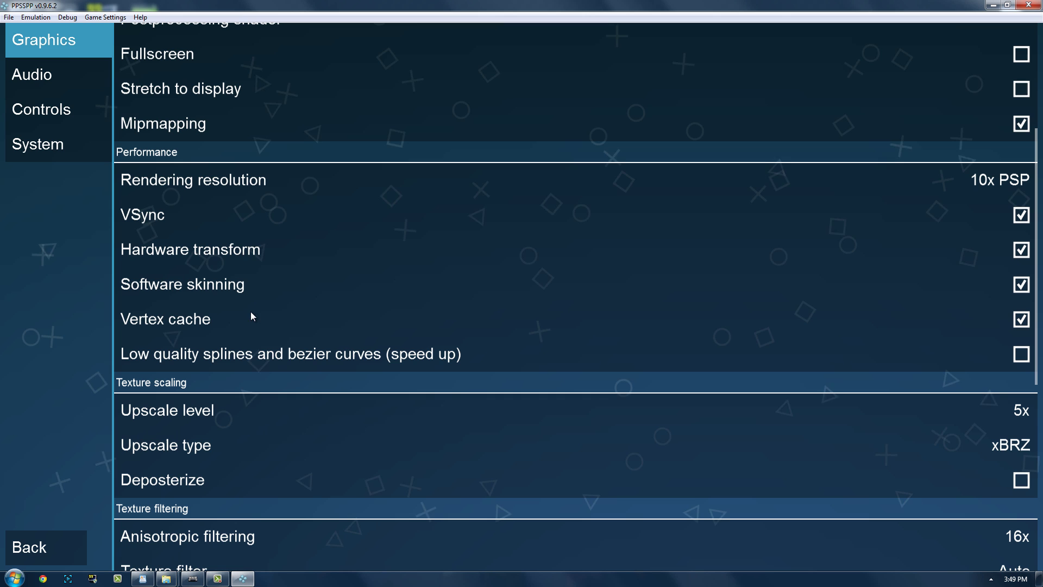
pyautogui.scroll(-5, 213, 281)
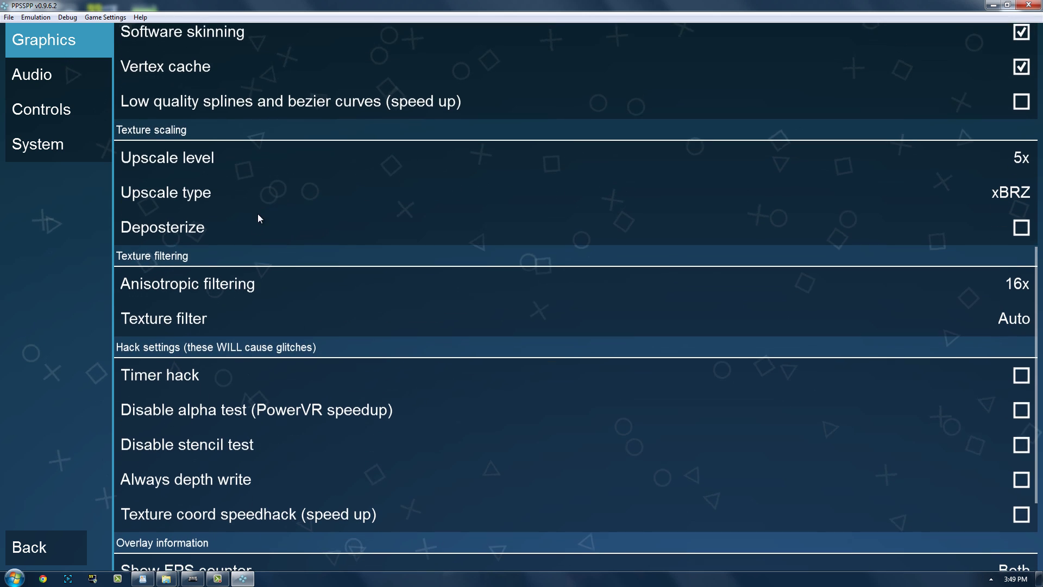
pyautogui.click(222, 153)
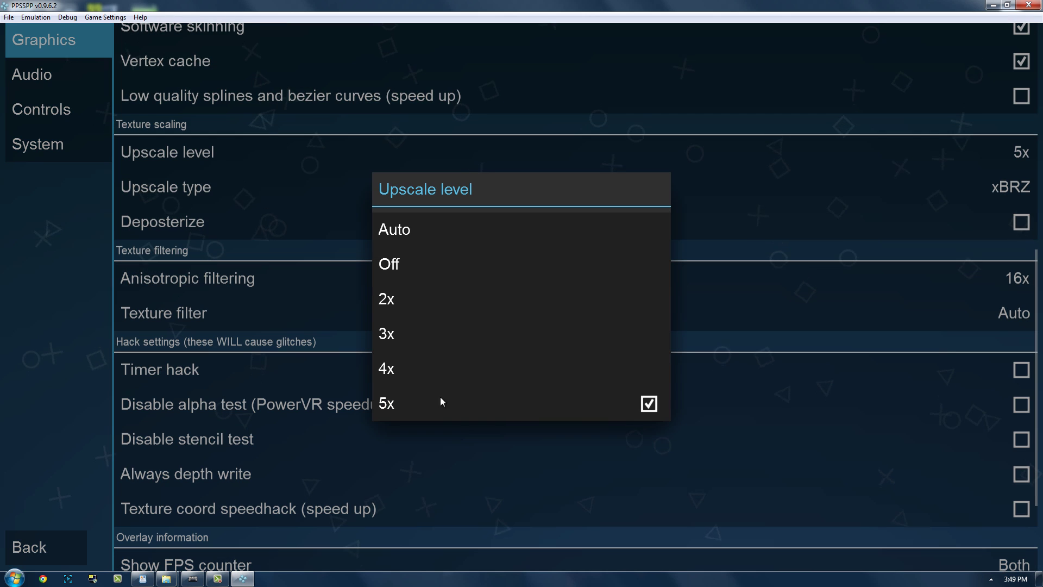
pyautogui.click(421, 403)
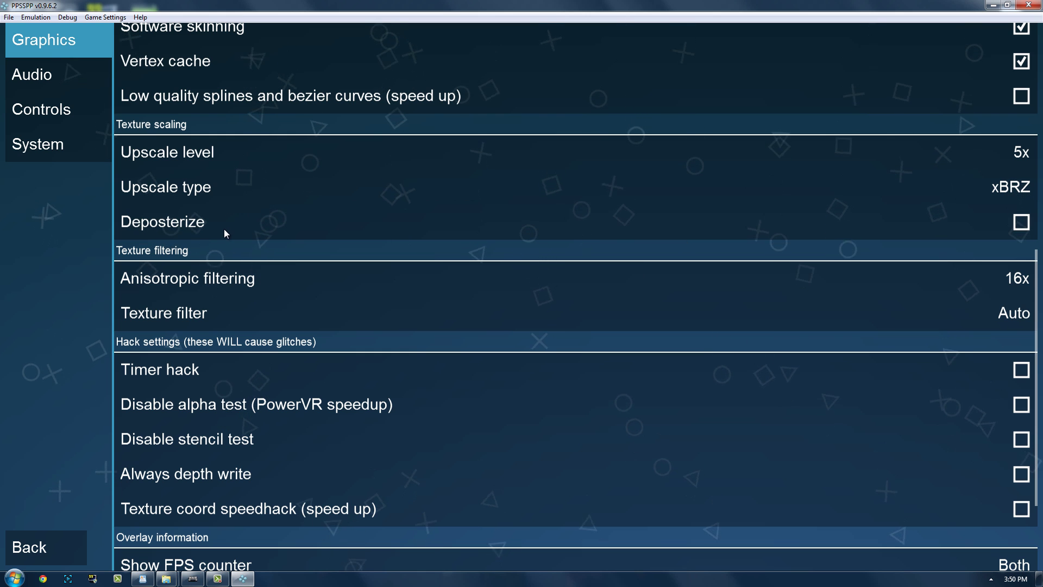
# Step: Set anisotropic filtering to 16x and the texture filter to Auto
pyautogui.scroll(-3, 231, 179)
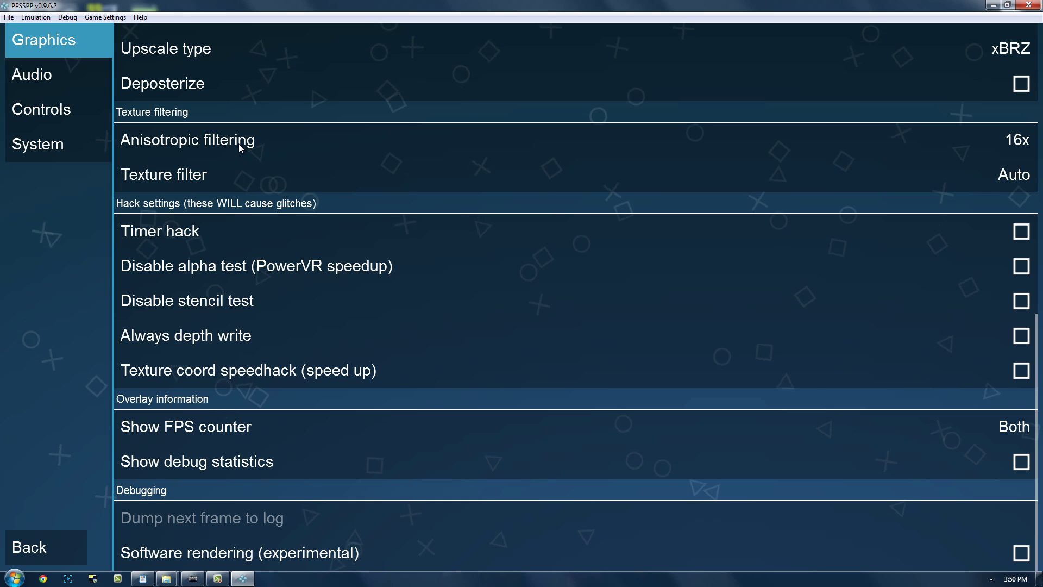
pyautogui.click(239, 143)
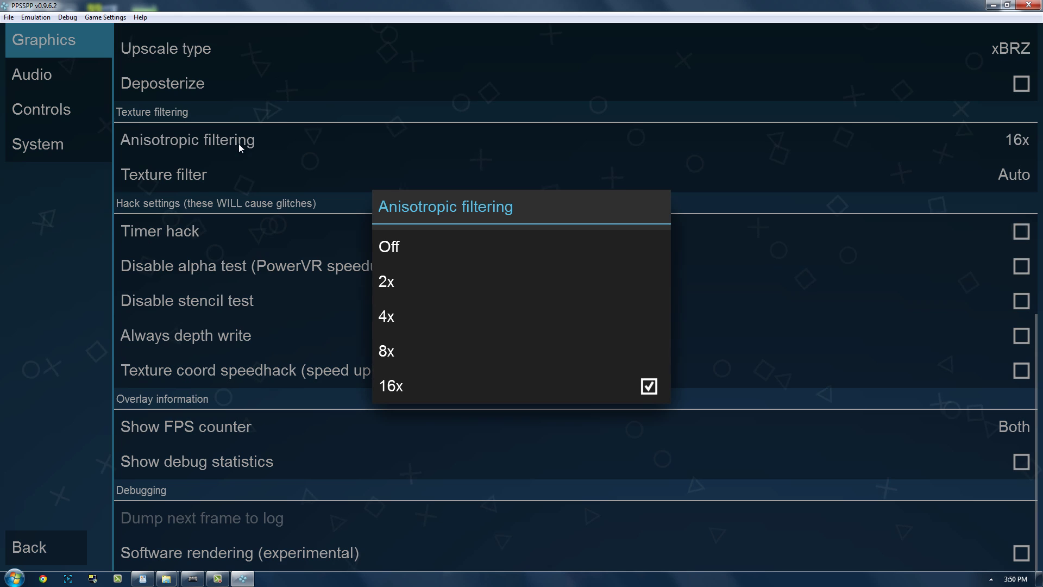
pyautogui.click(400, 384)
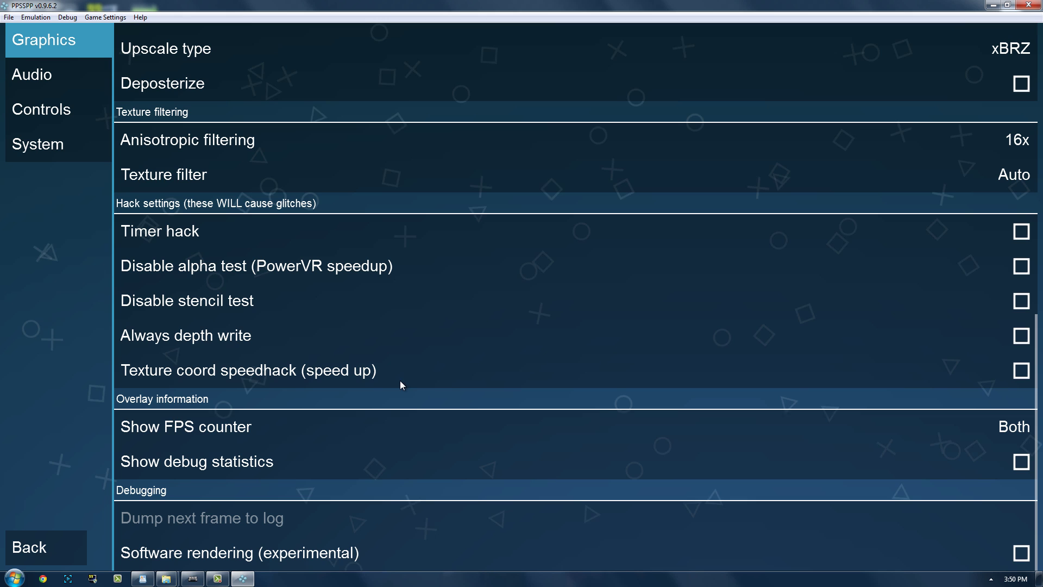
pyautogui.click(233, 172)
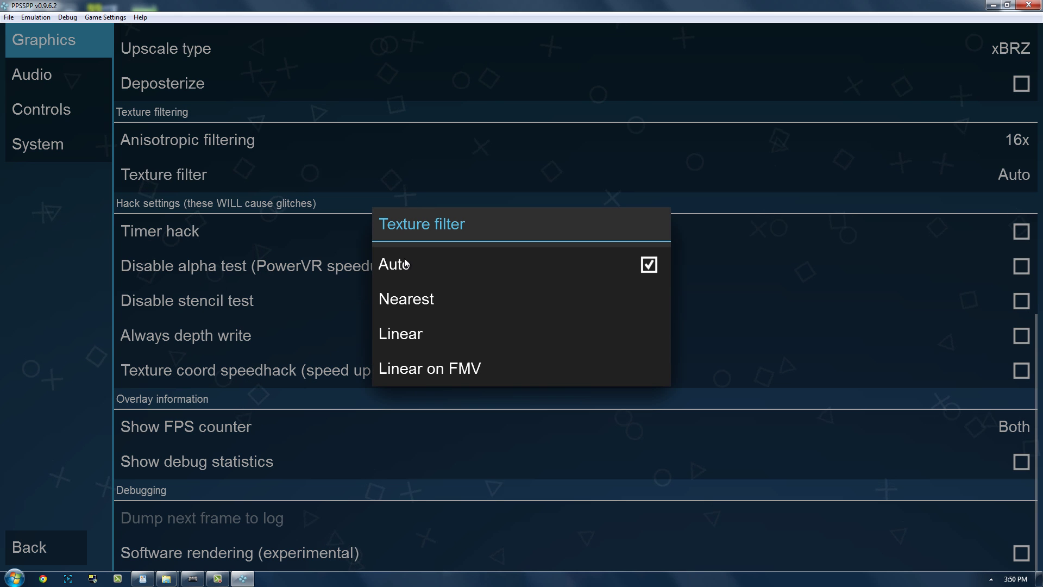
pyautogui.click(432, 266)
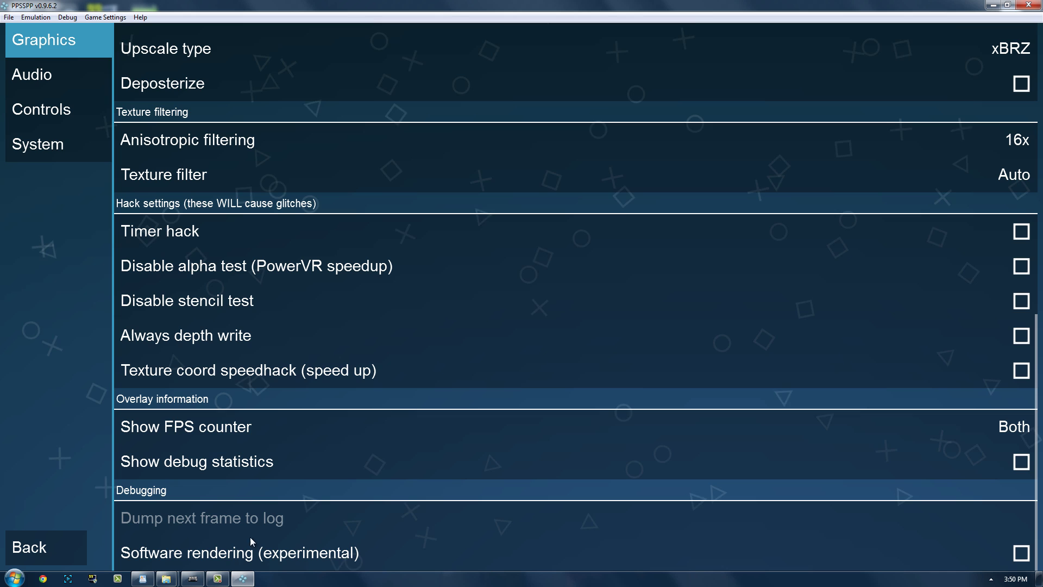
# Step: Set the FPS counter overlay to Both
pyautogui.click(227, 426)
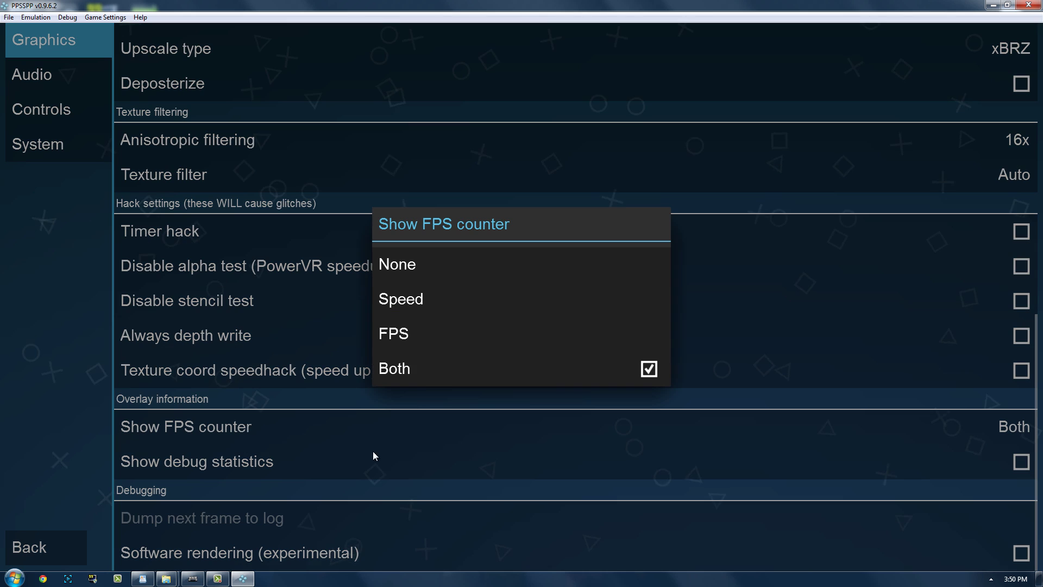
pyautogui.click(435, 367)
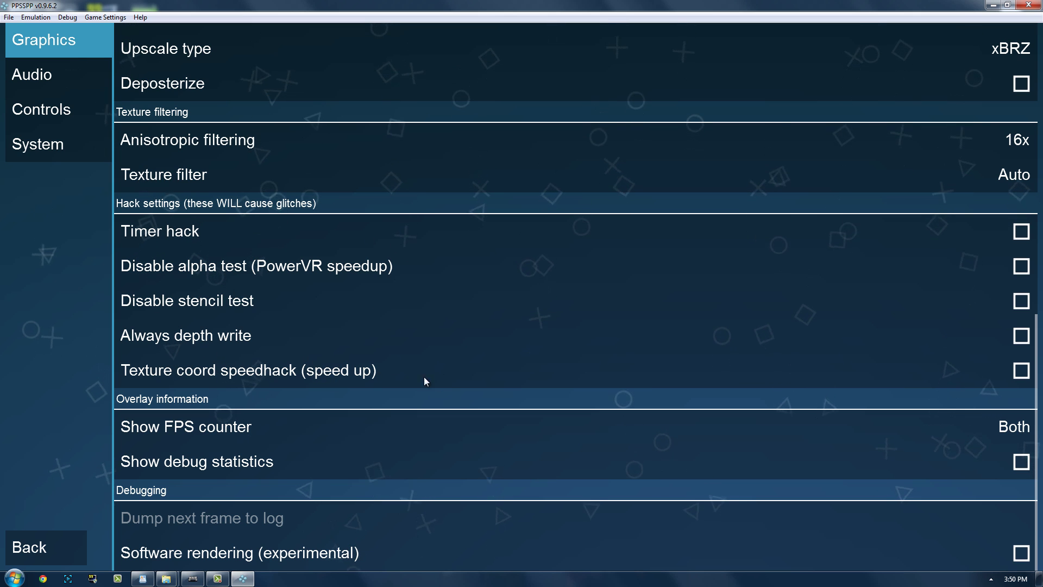
pyautogui.click(44, 81)
pyautogui.click(47, 40)
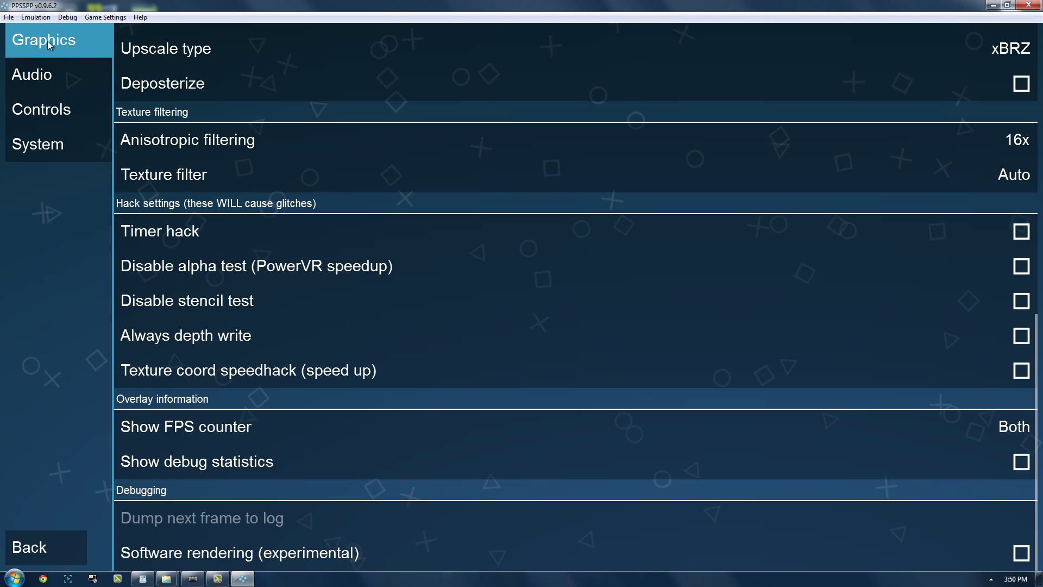
# Step: Enable Multithreaded (experimental) in the system settings and look through the remaining system options
pyautogui.click(48, 143)
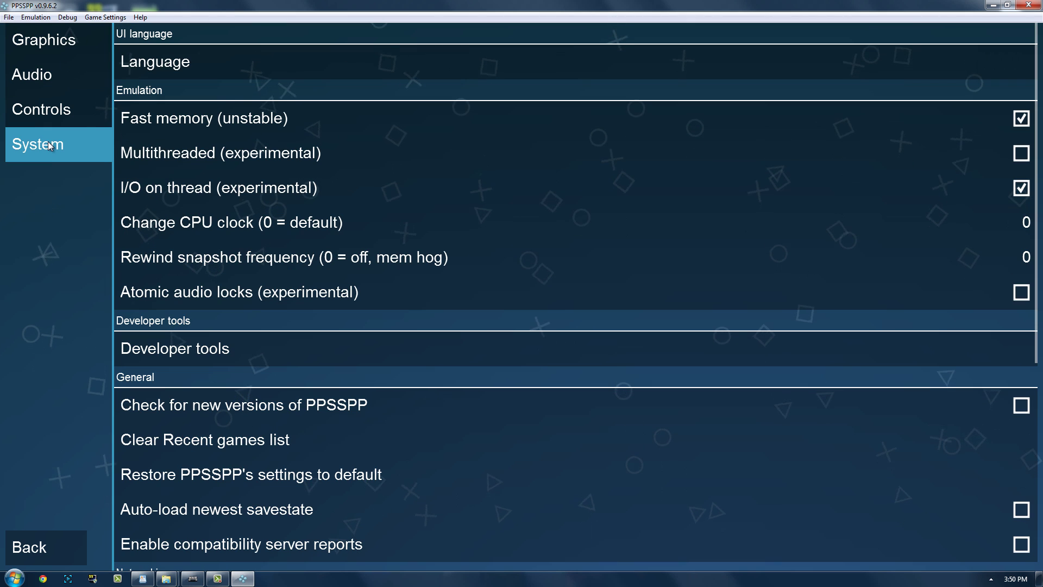
pyautogui.click(282, 122)
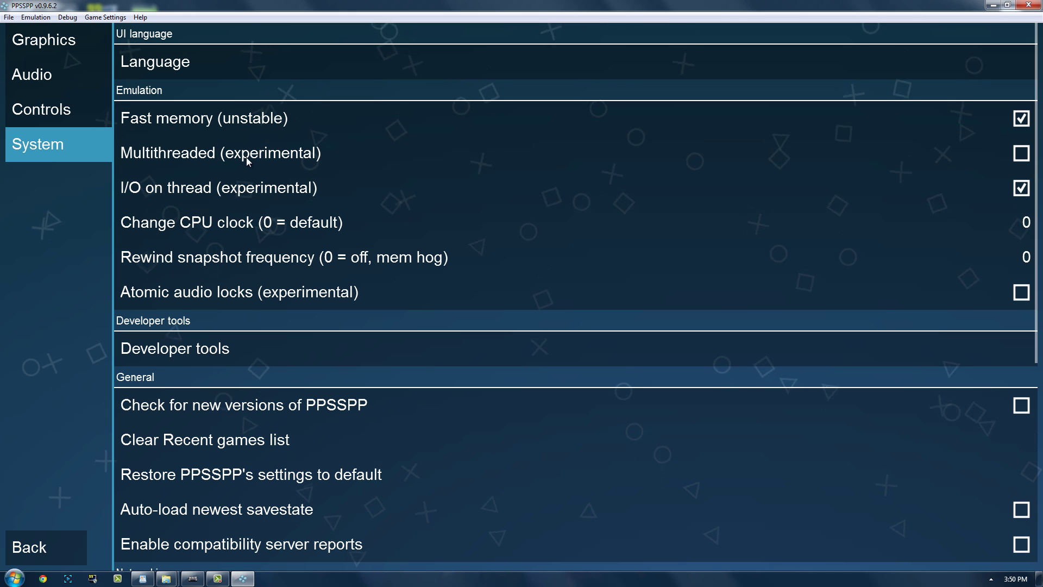
pyautogui.click(278, 157)
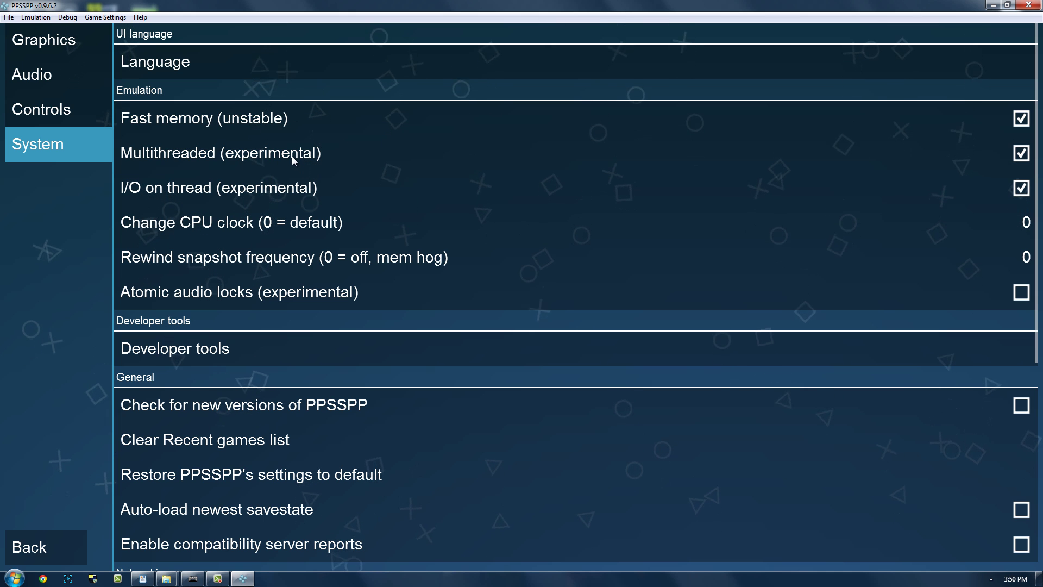
pyautogui.scroll(-5, 292, 158)
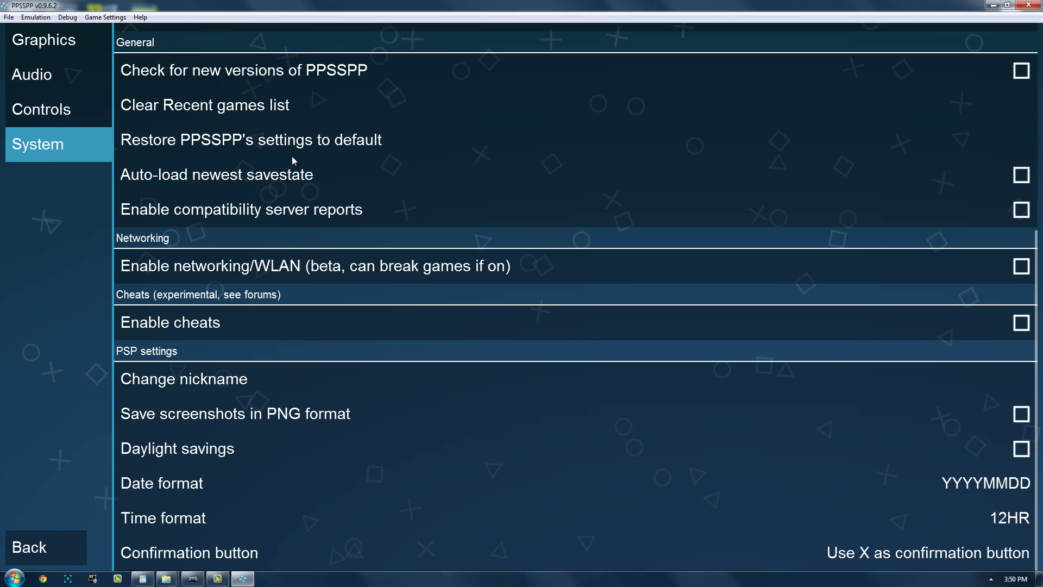
pyautogui.scroll(5, 292, 156)
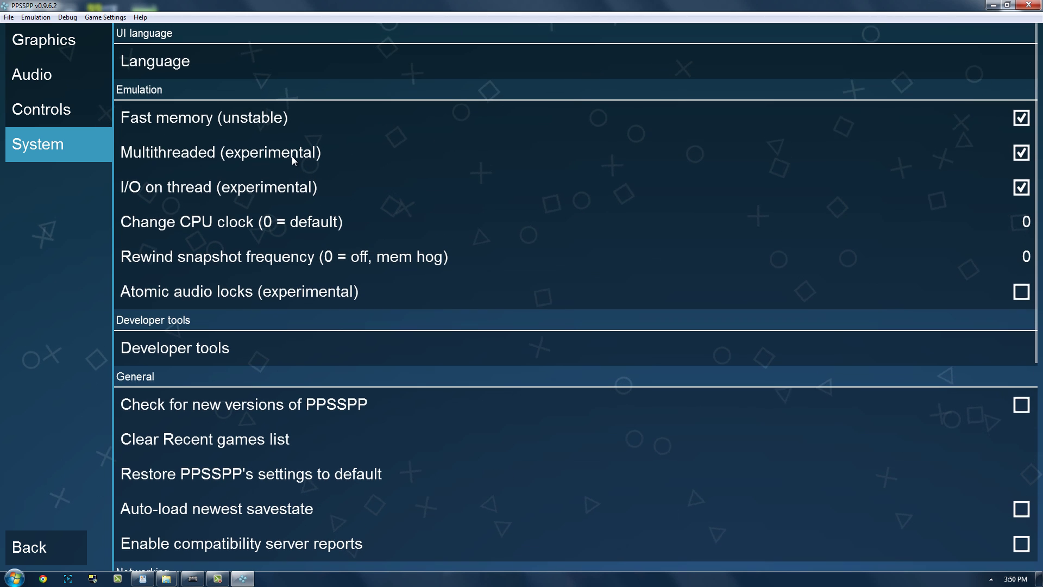
# Step: Review the control mappings from the D-pad to Pause, and check the controller mode in the MotioninJoy Gamepad tool
pyautogui.click(41, 109)
pyautogui.click(198, 61)
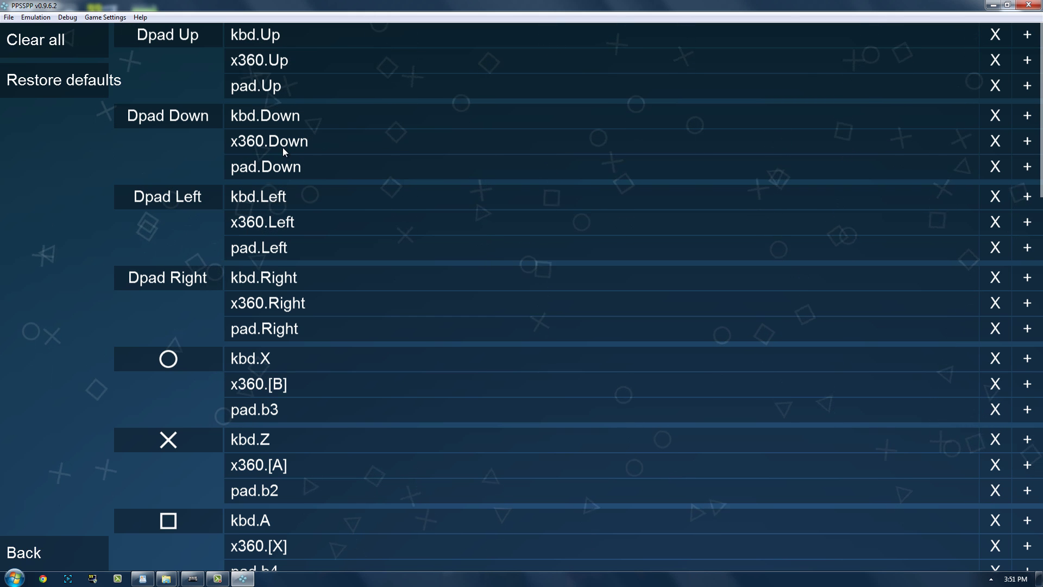
pyautogui.scroll(-10, 282, 148)
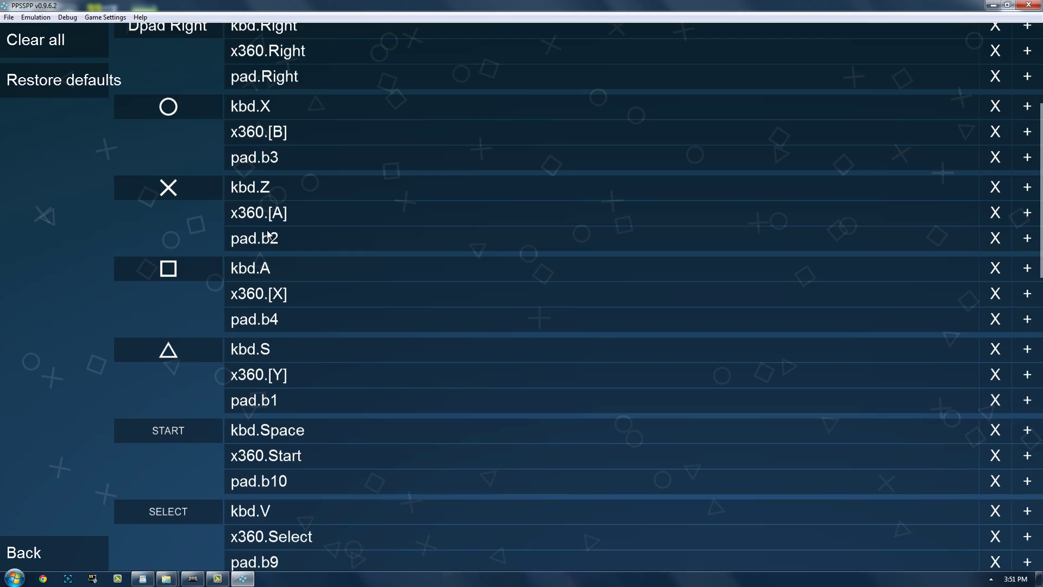
pyautogui.scroll(-5, 262, 234)
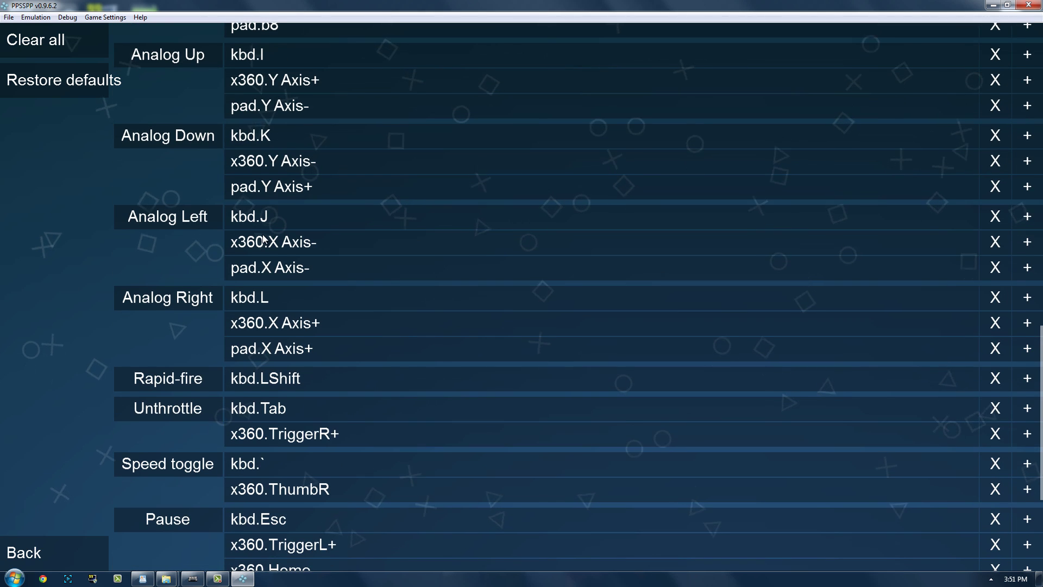
pyautogui.click(188, 579)
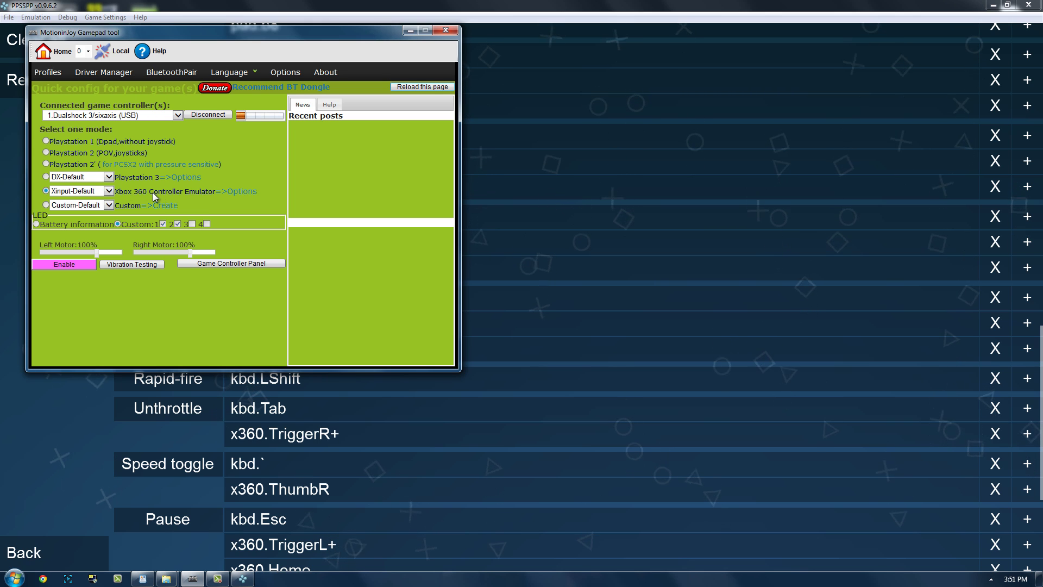
pyautogui.click(410, 31)
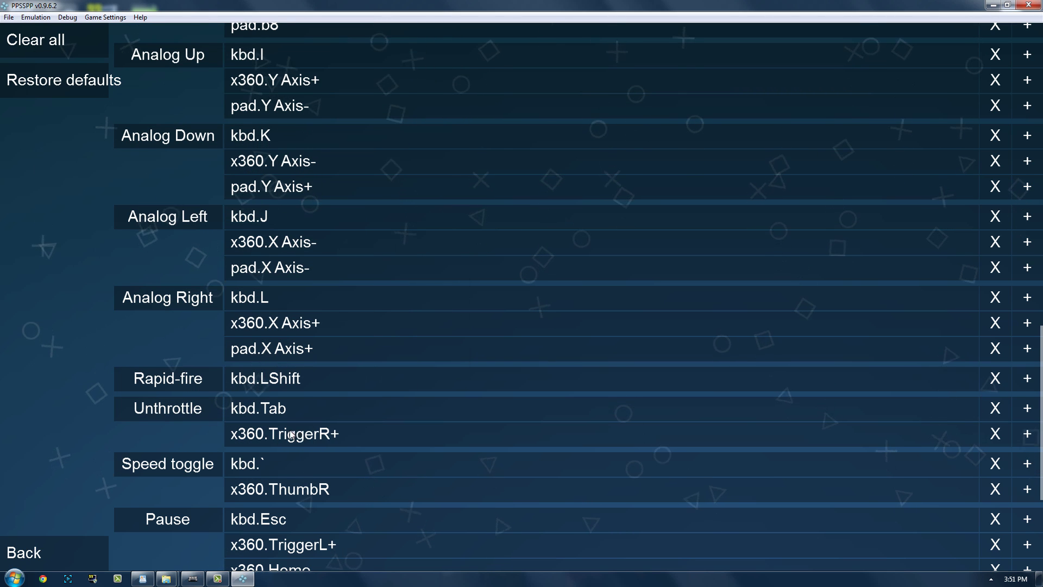
# Step: Review the remaining control mappings down to RightAn.Right and recheck the selected controller mode in the MotioninJoy Gamepad tool
pyautogui.scroll(-5, 258, 329)
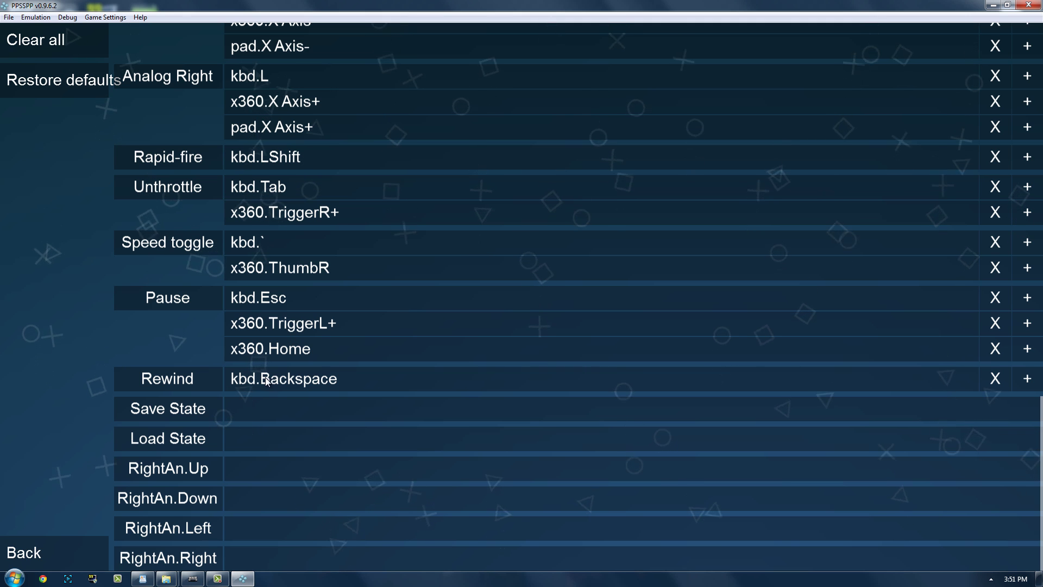
pyautogui.scroll(10, 266, 377)
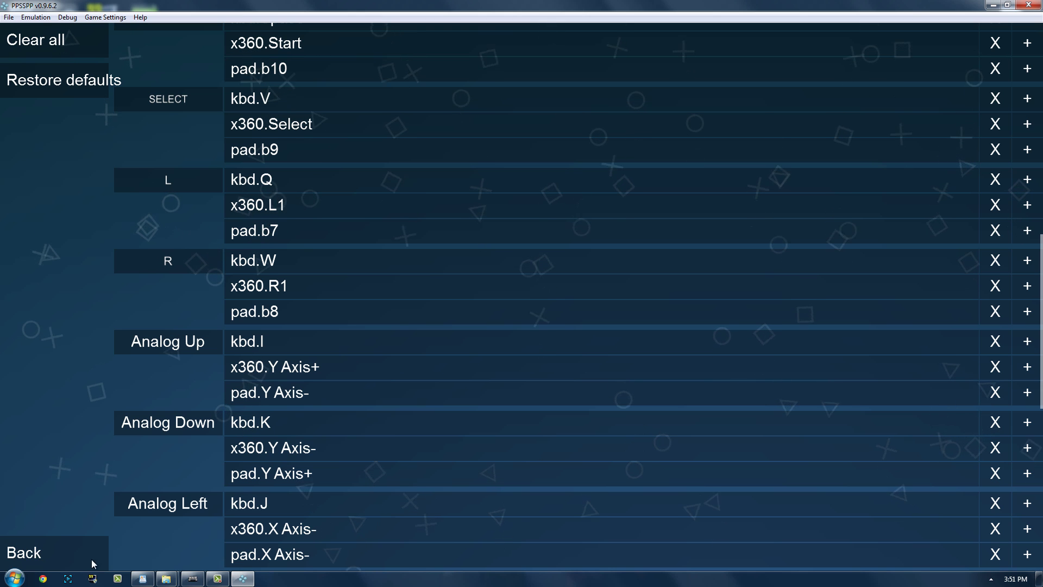
pyautogui.click(192, 578)
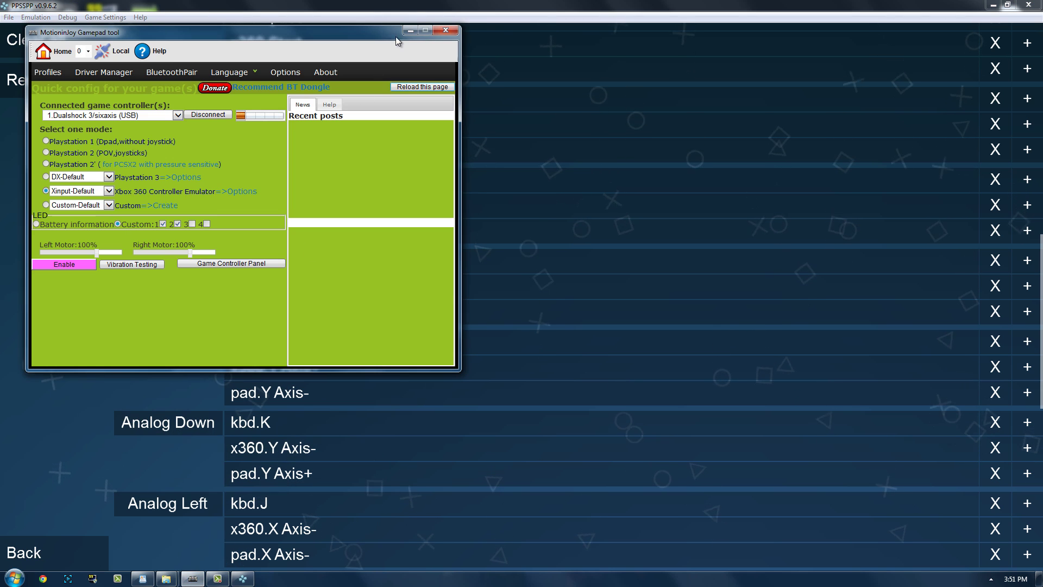
pyautogui.click(409, 32)
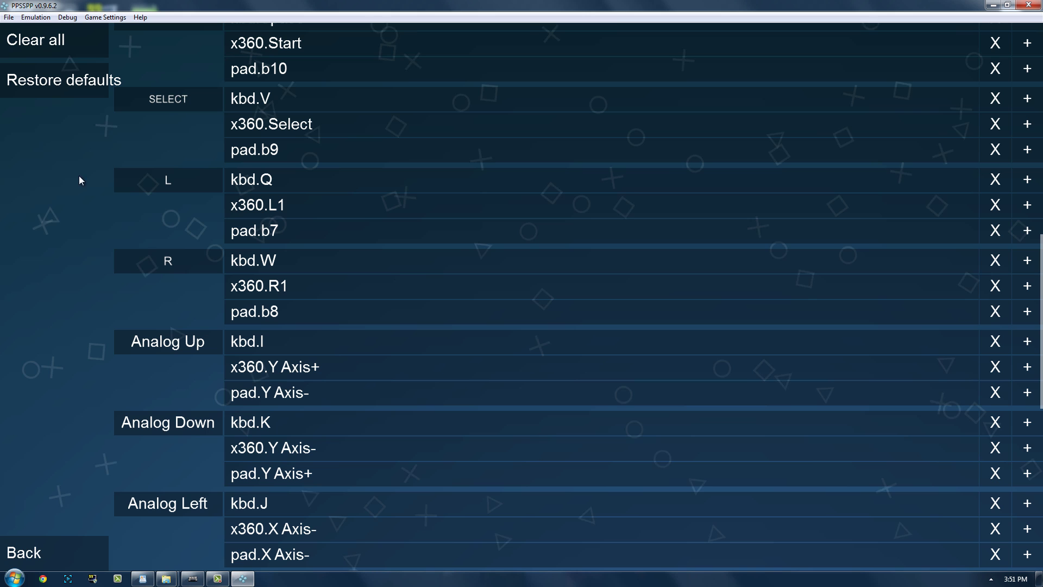
# Step: Leave the control mappings and look over the audio and graphics settings
pyautogui.click(52, 555)
pyautogui.click(50, 78)
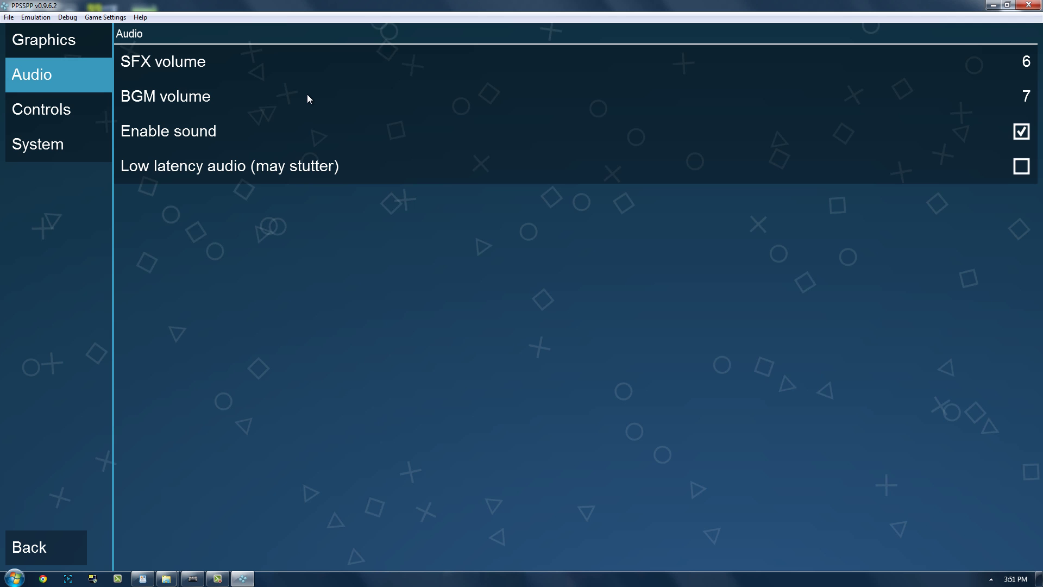
pyautogui.click(49, 40)
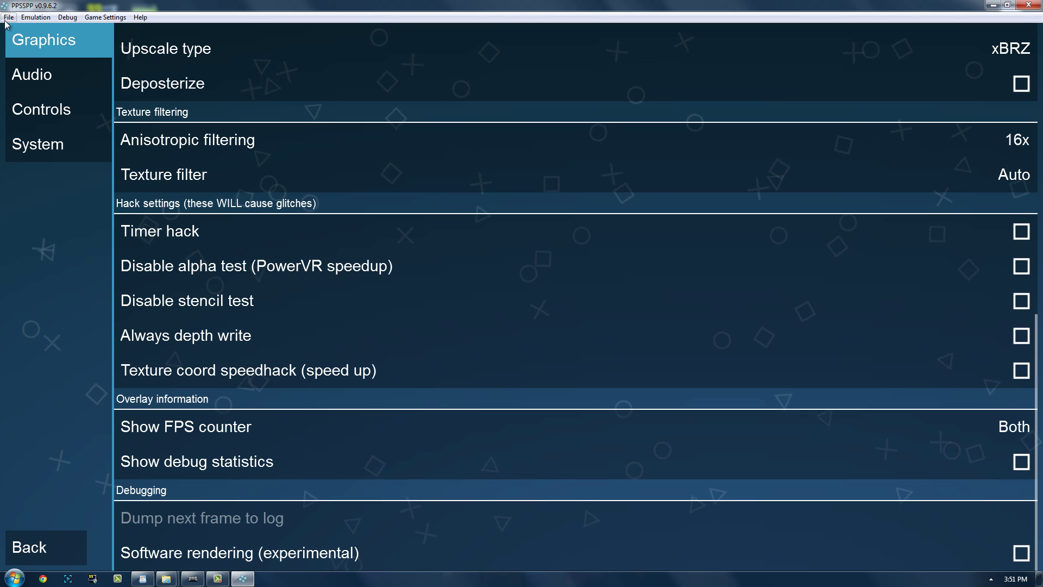
pyautogui.click(8, 17)
pyautogui.click(21, 16)
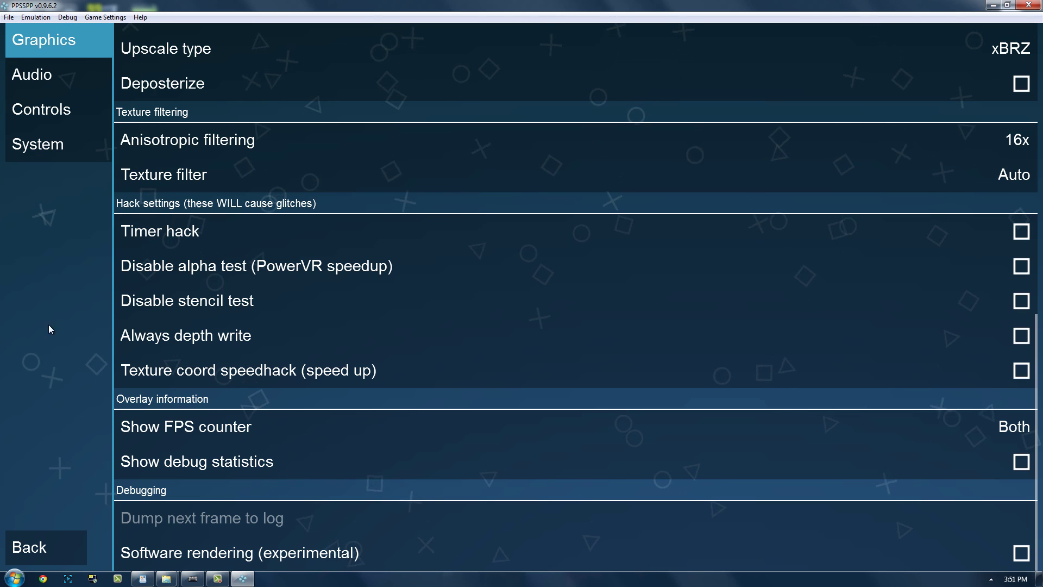
# Step: Leave the settings and launch Daxter from the recent games
pyautogui.click(50, 554)
pyautogui.click(103, 35)
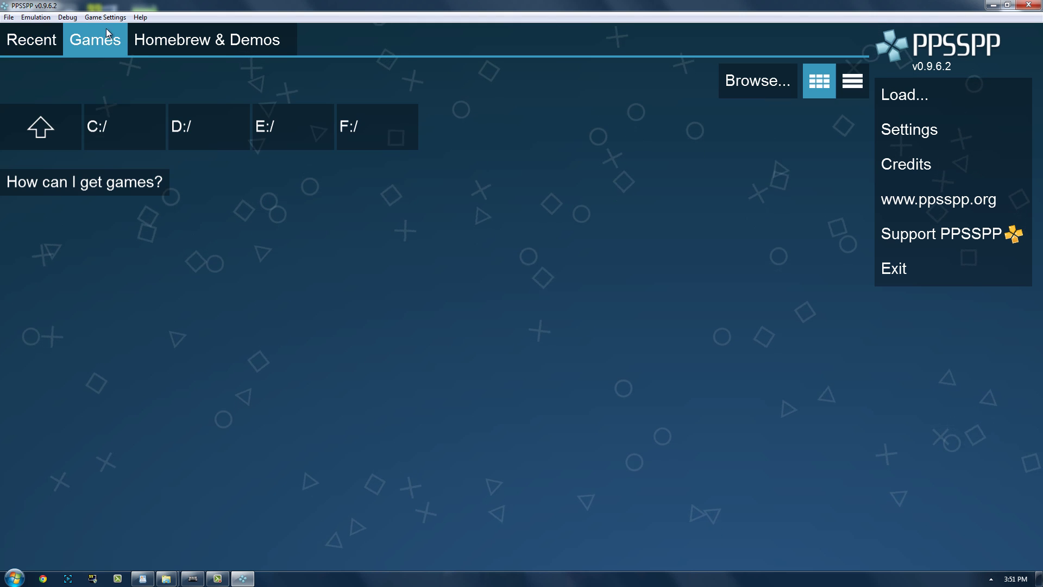
pyautogui.click(52, 44)
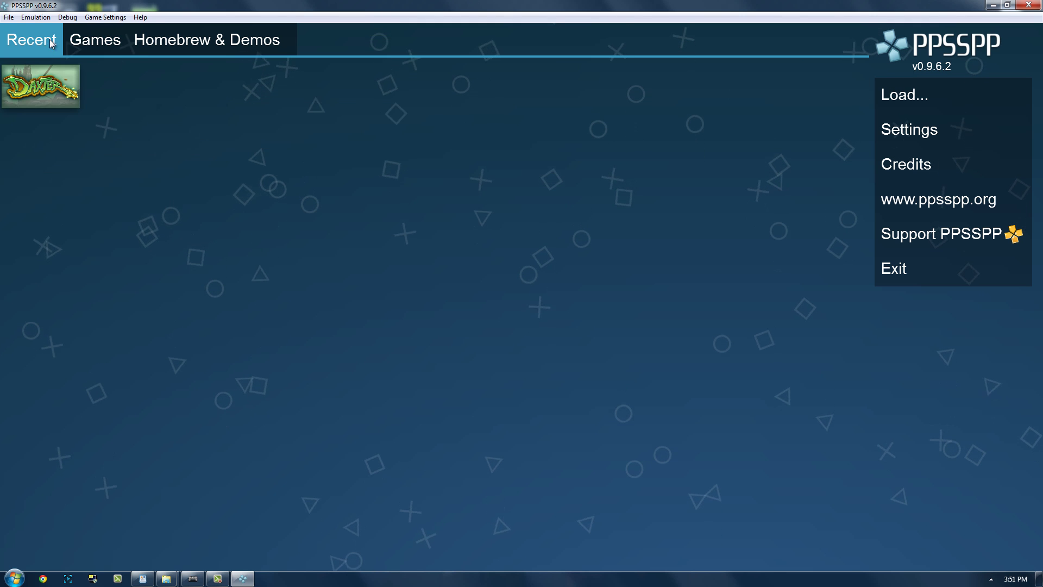
pyautogui.click(64, 86)
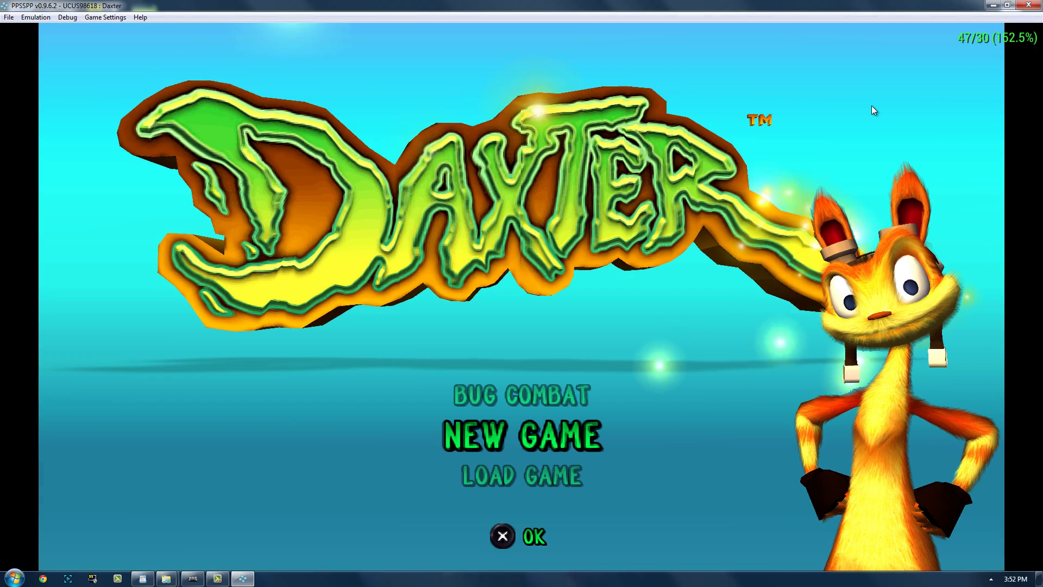
# Step: Load the WESTSIDE HOTEL saved game from Daxter's title menu
pyautogui.press('Down')
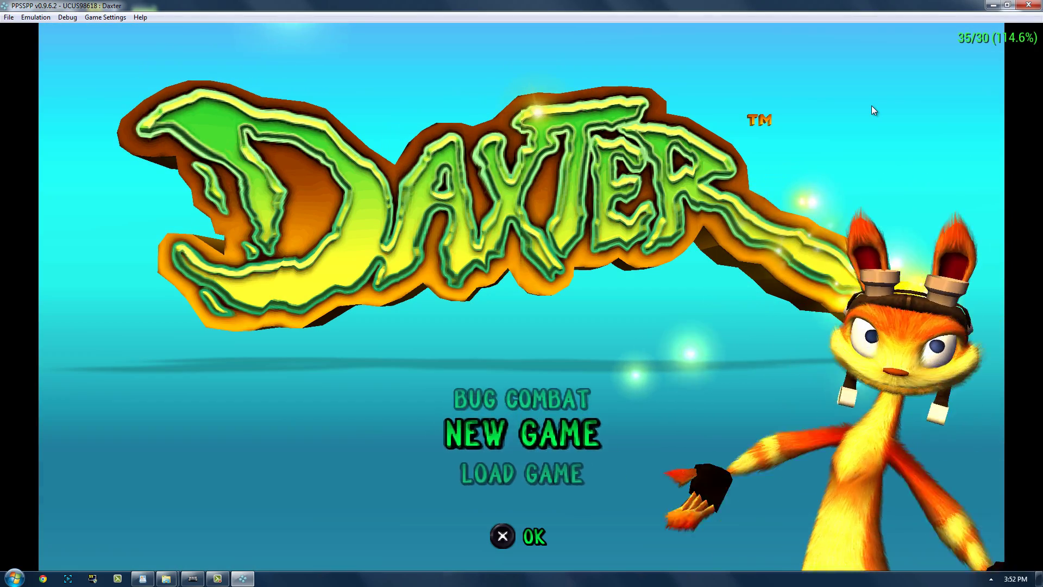
pyautogui.press('z')
pyautogui.press('z')
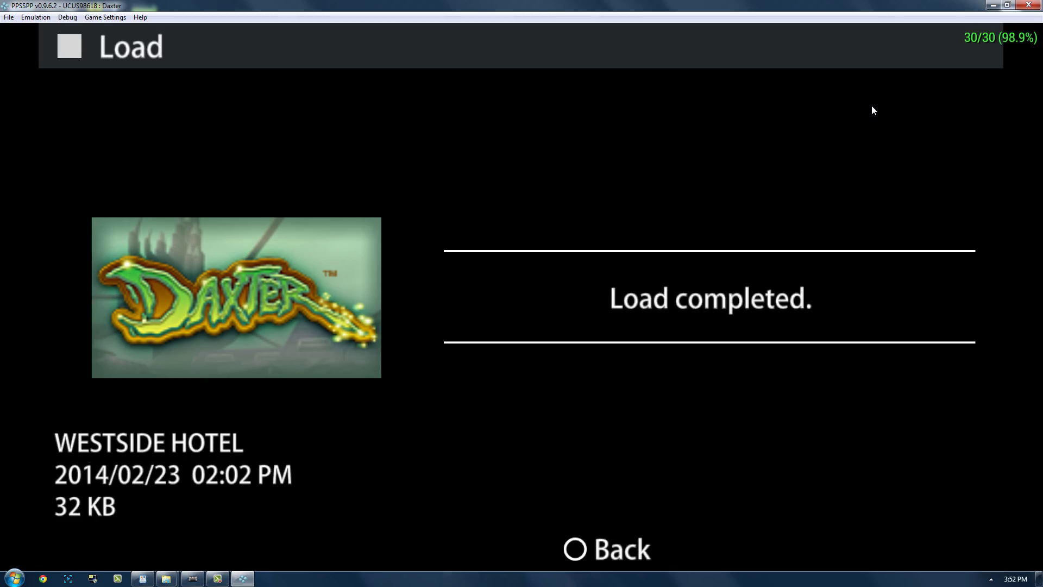
pyautogui.press('Down')
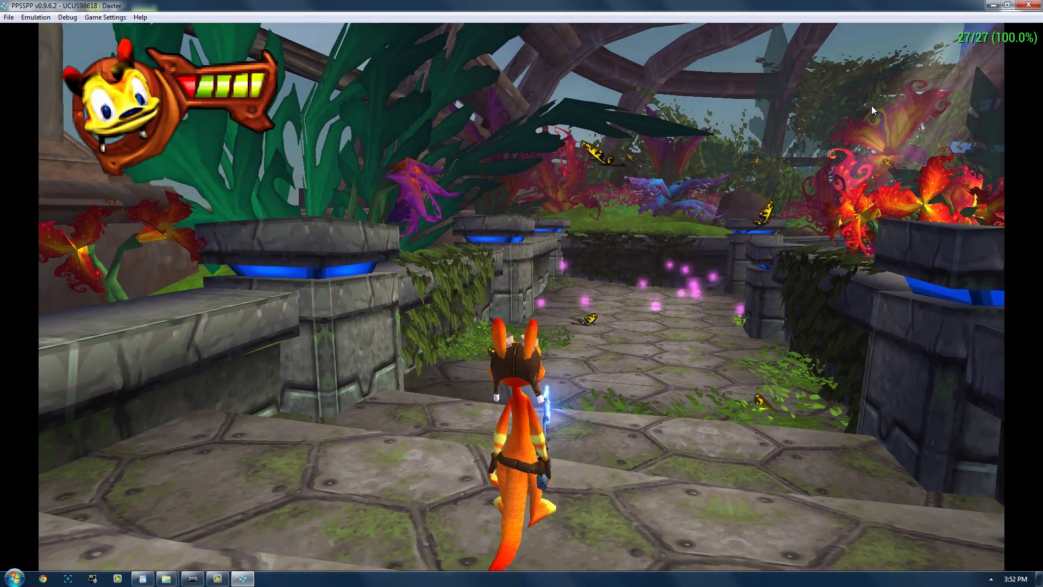
# Step: Run Daxter along the garden path, swing the weapon at the glowing purple bugs and continue to the raised area with the red plant
pyautogui.press('Up')
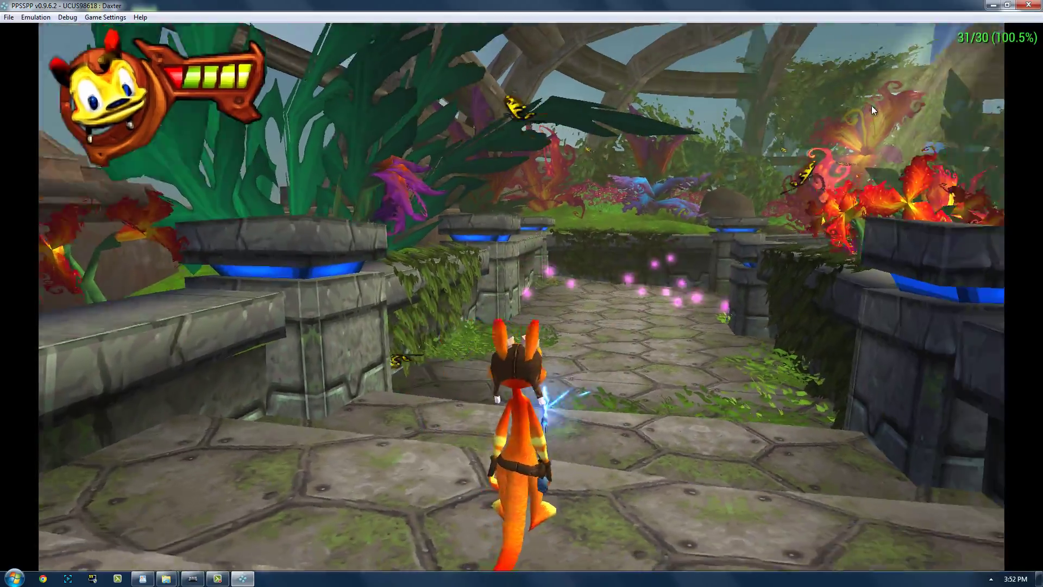
pyautogui.press('z')
pyautogui.press('Up')
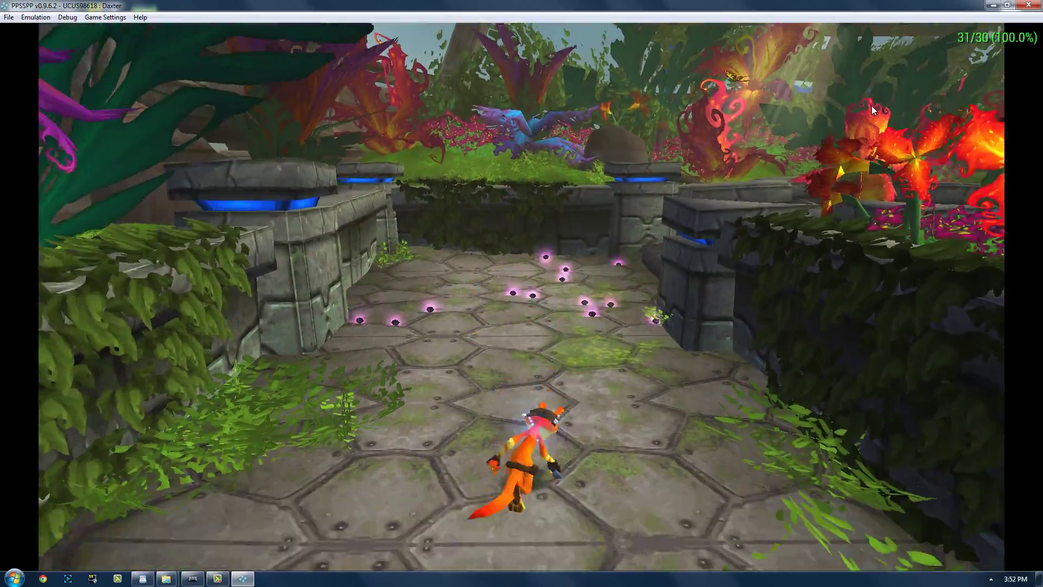
pyautogui.press('a')
pyautogui.press('a')
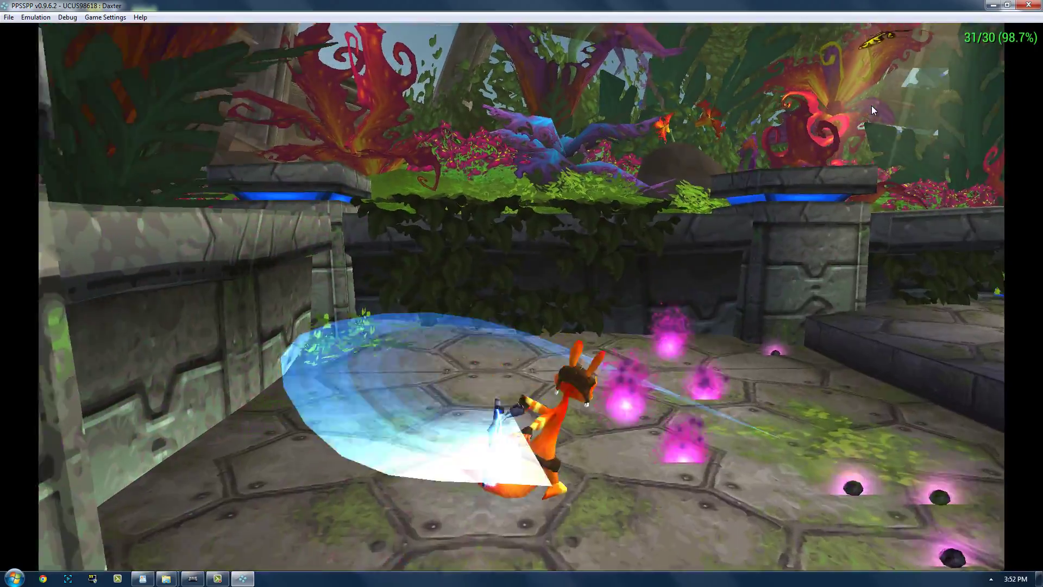
pyautogui.press('Up')
pyautogui.press('Up')
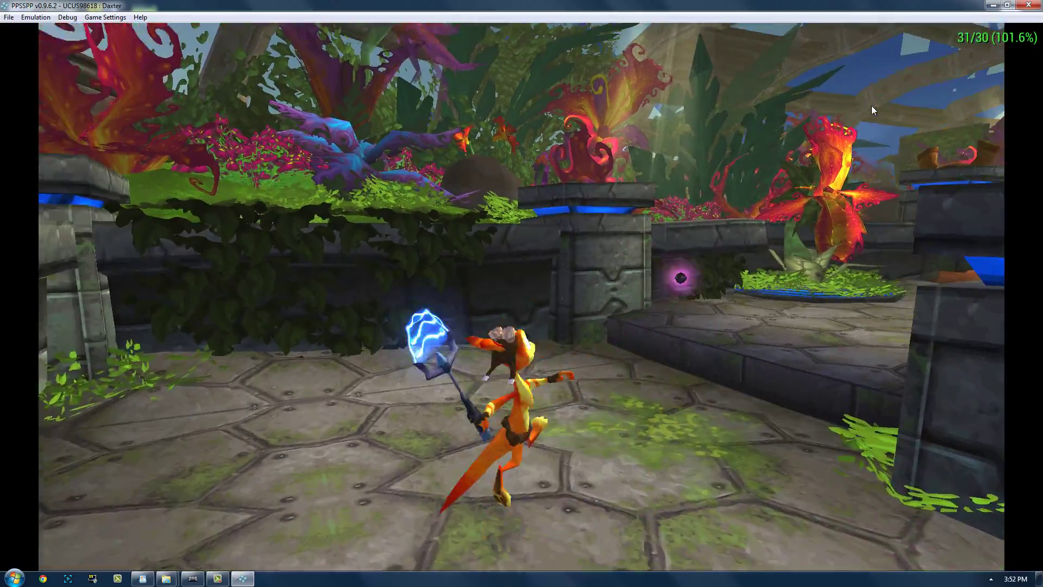
pyautogui.press('Up')
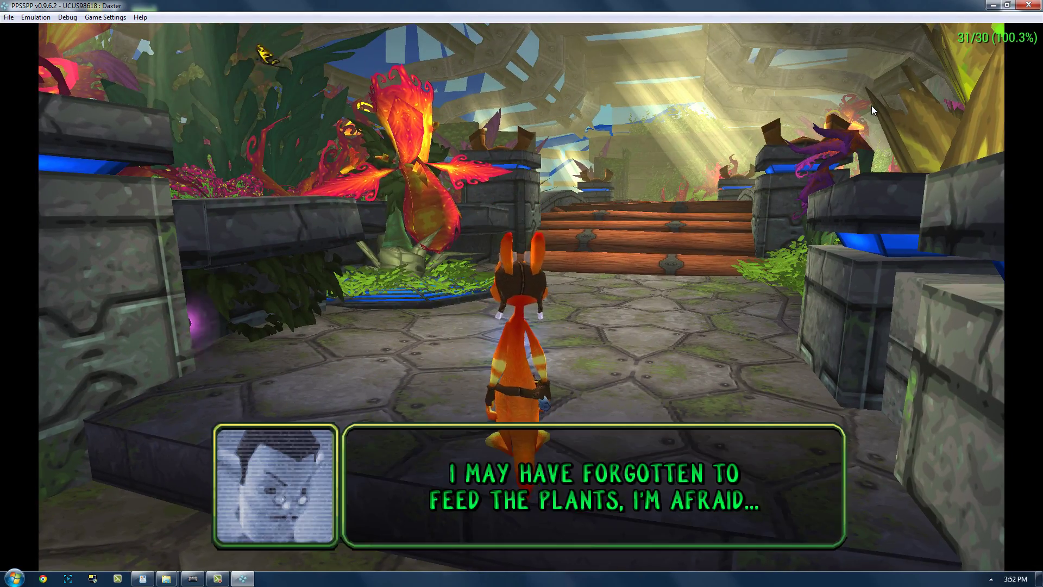
# Step: Turn Daxter around, run back to the steps before the large door, and face him toward the camera before moving on
pyautogui.press('Down')
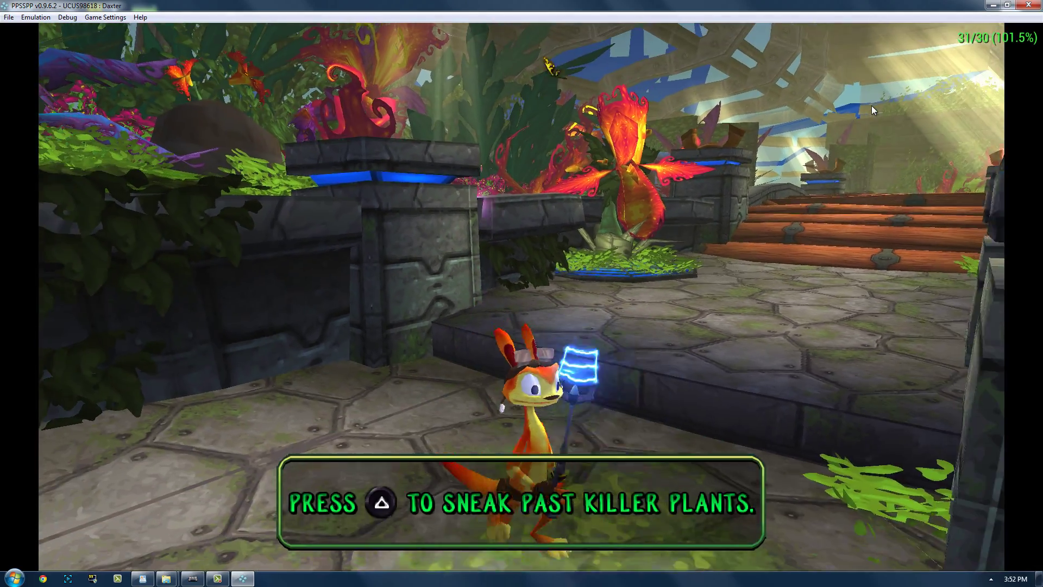
pyautogui.press('Up')
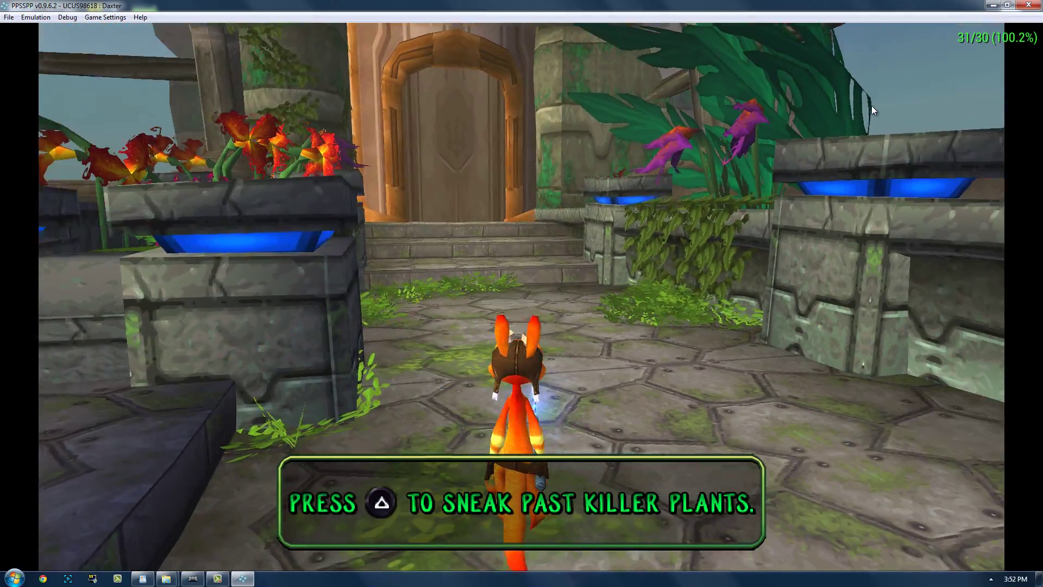
pyautogui.press('Up')
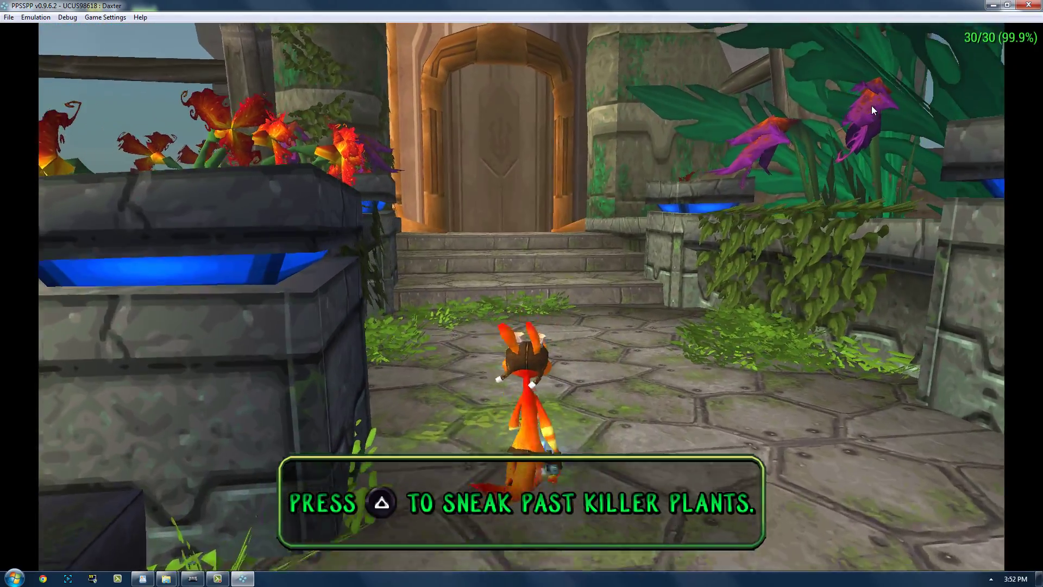
pyautogui.press('Up')
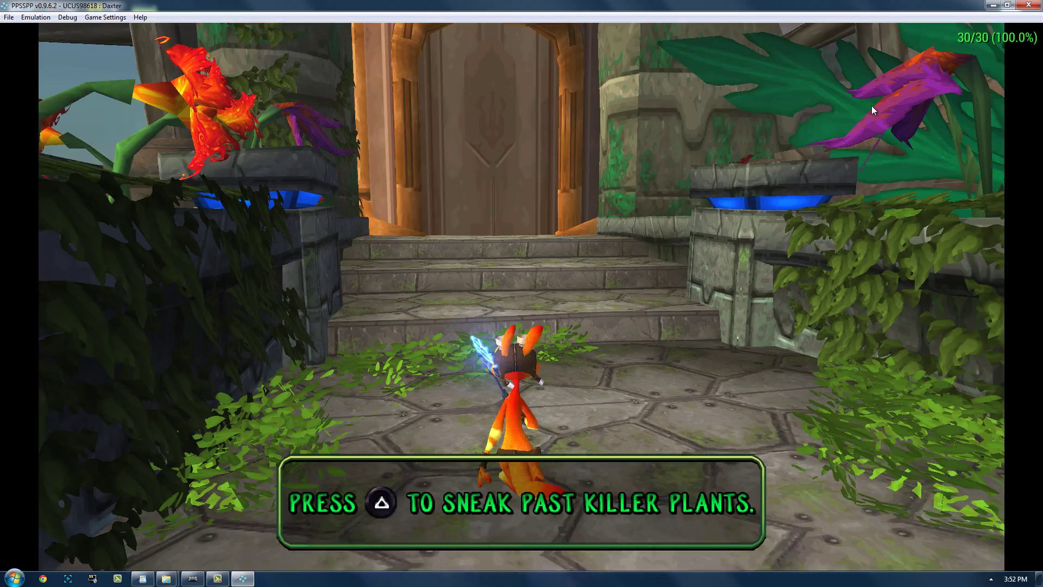
pyautogui.press('Up')
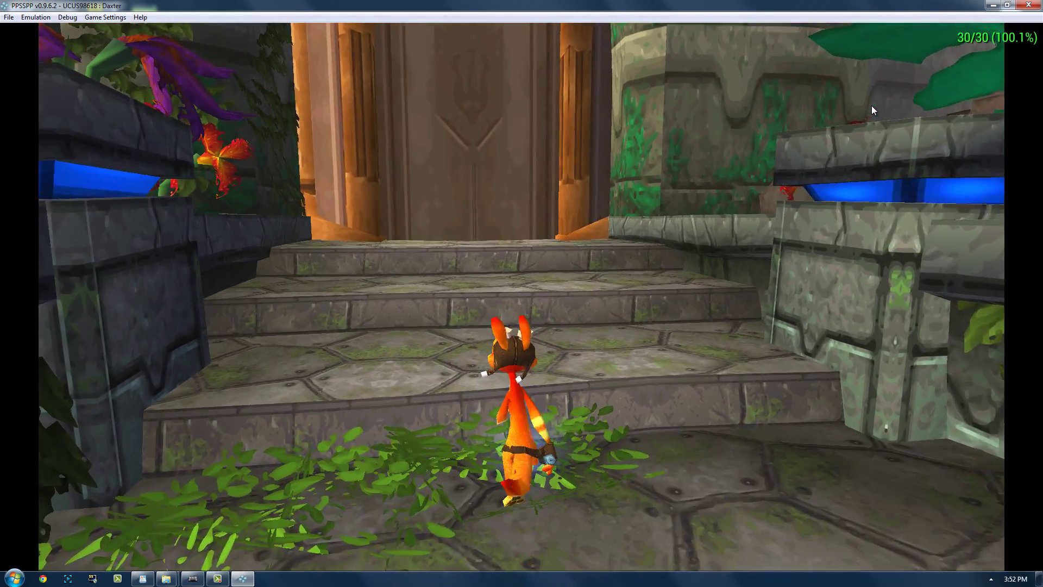
pyautogui.press('Down')
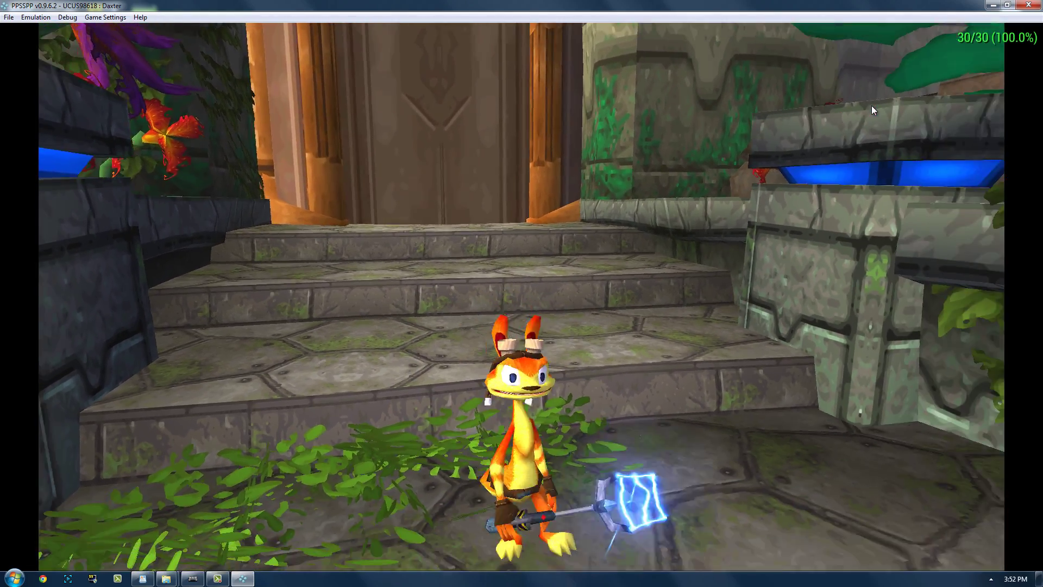
pyautogui.press('Right')
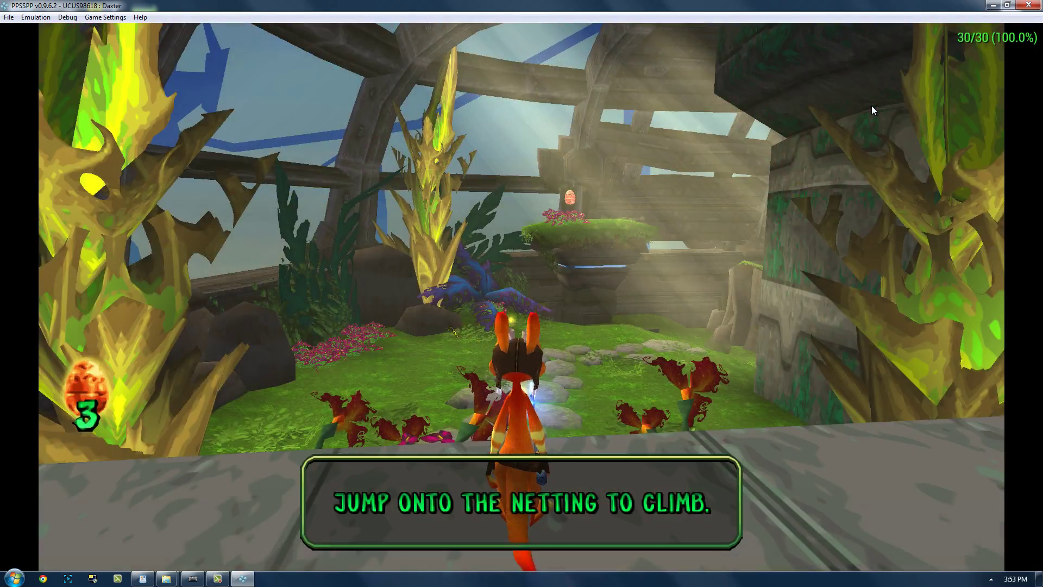
# Step: Pause and resume the game, and open Game Settings from the emulator's pause screen
pyautogui.press('Escape')
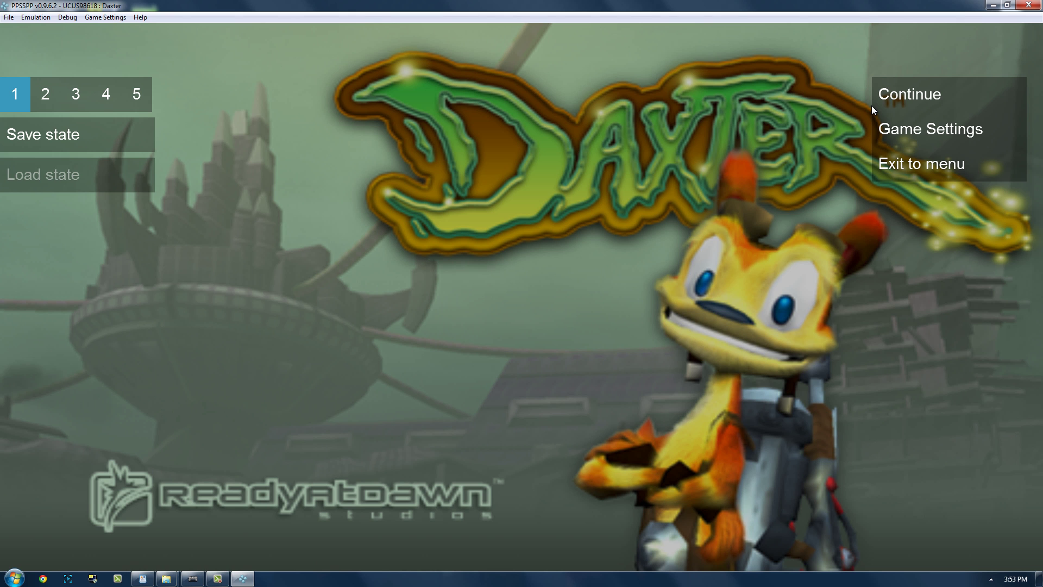
pyautogui.press('Escape')
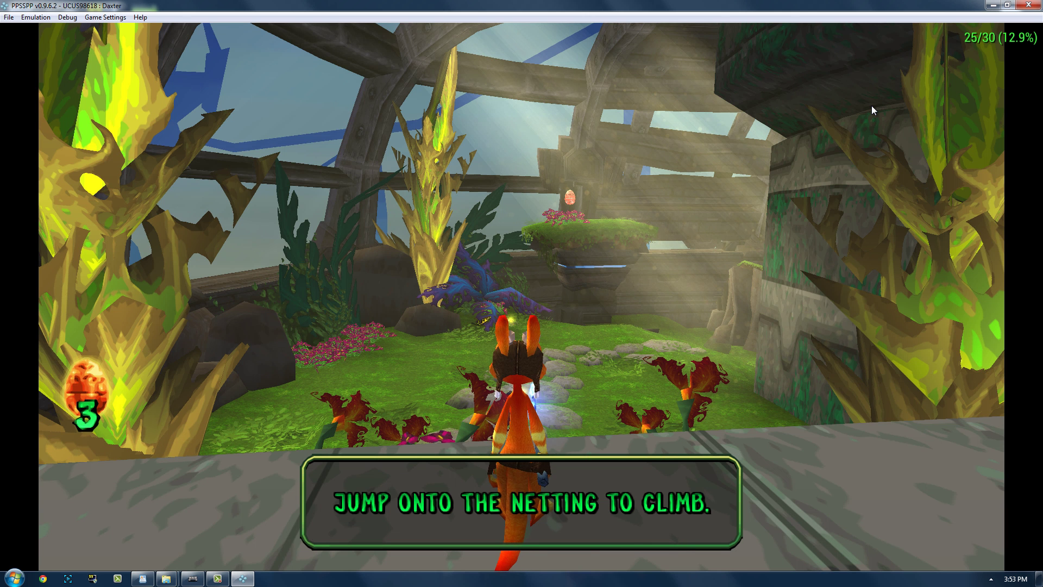
pyautogui.press('Escape')
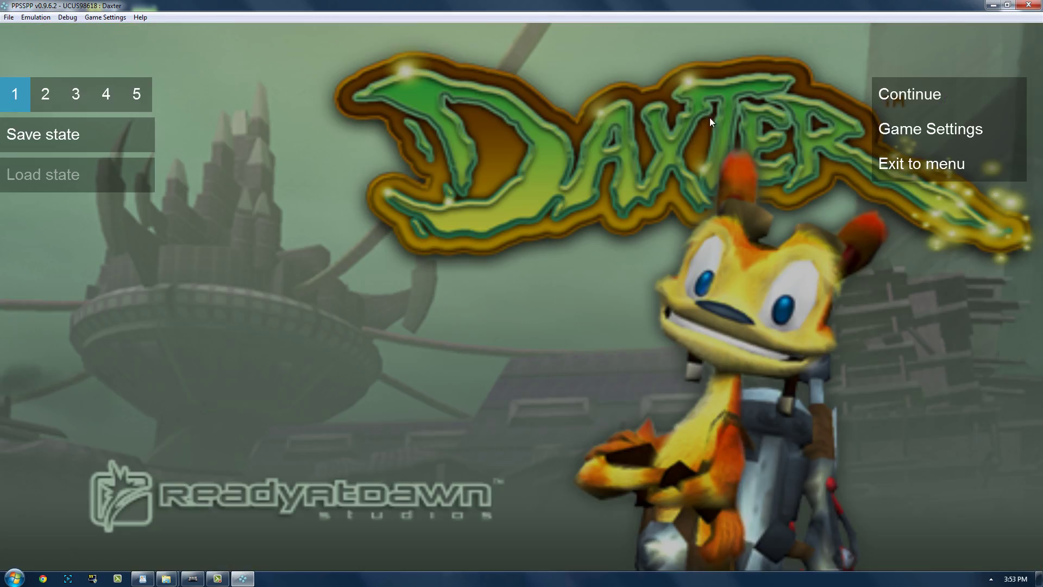
pyautogui.click(937, 126)
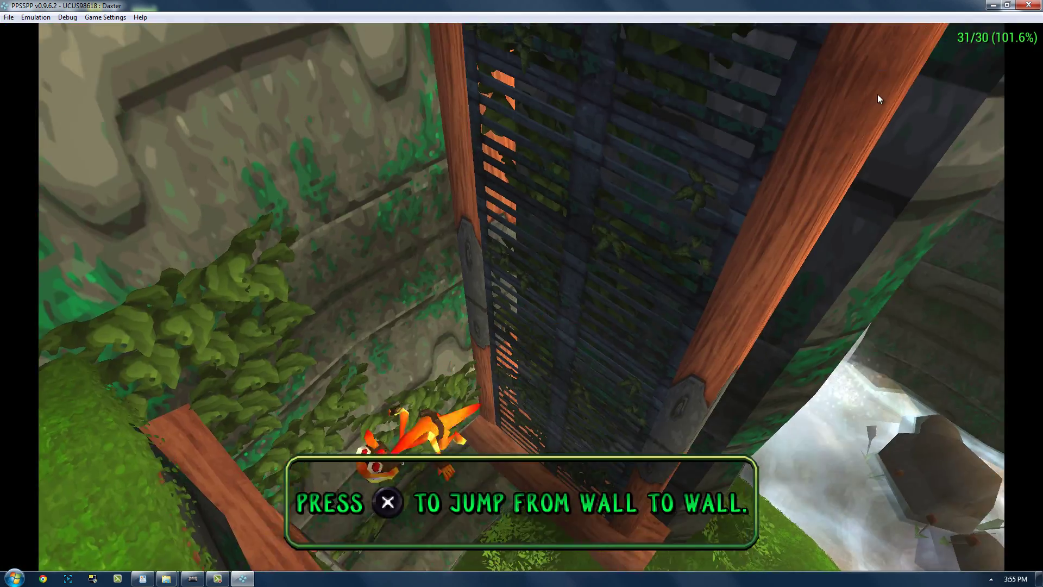